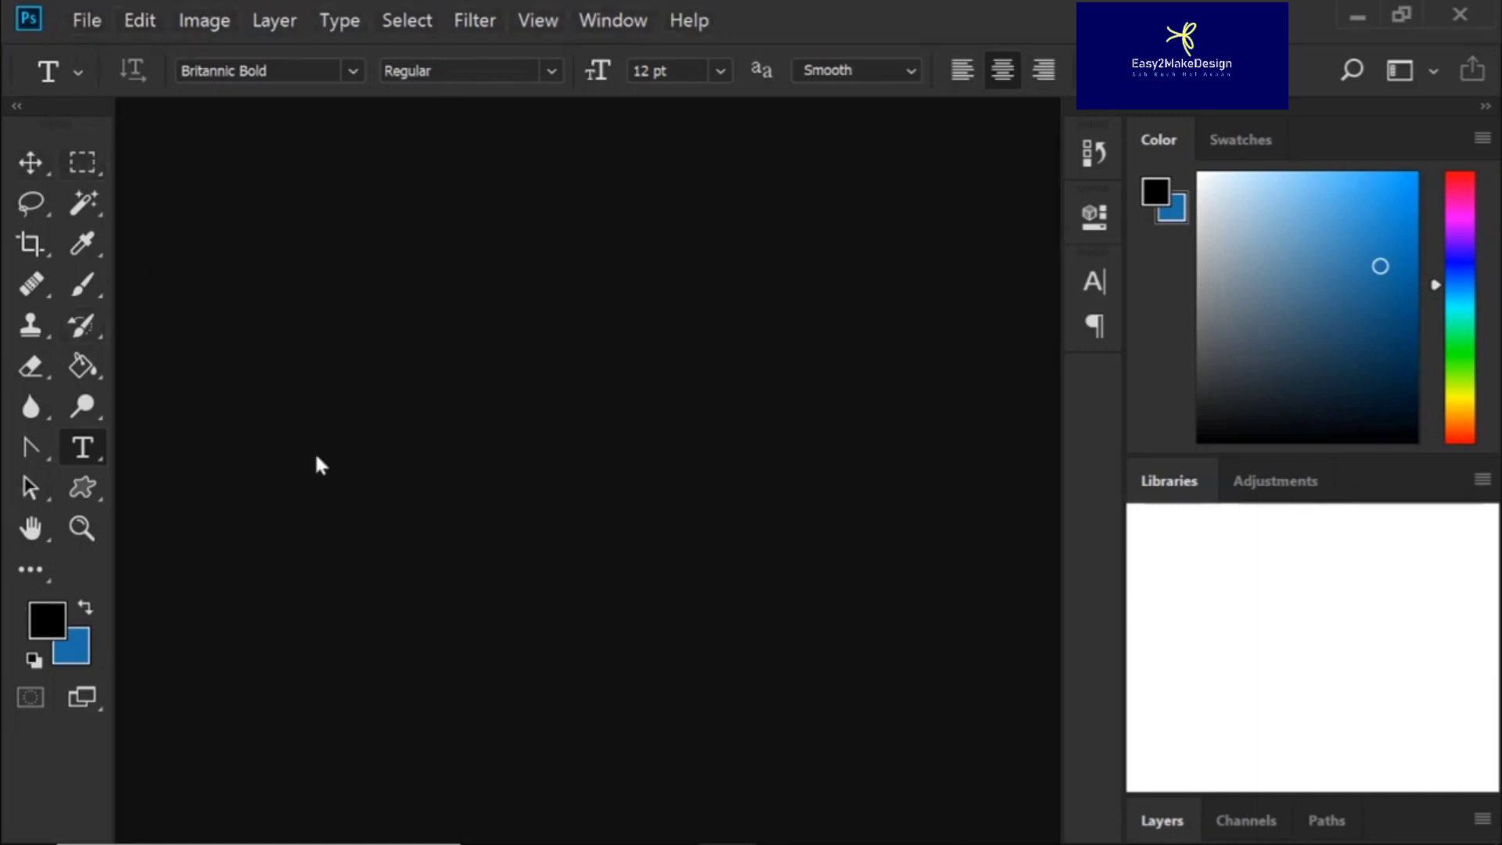
Create a new document named "my file" using the Default Photoshop Size document type.
left_click(84, 22)
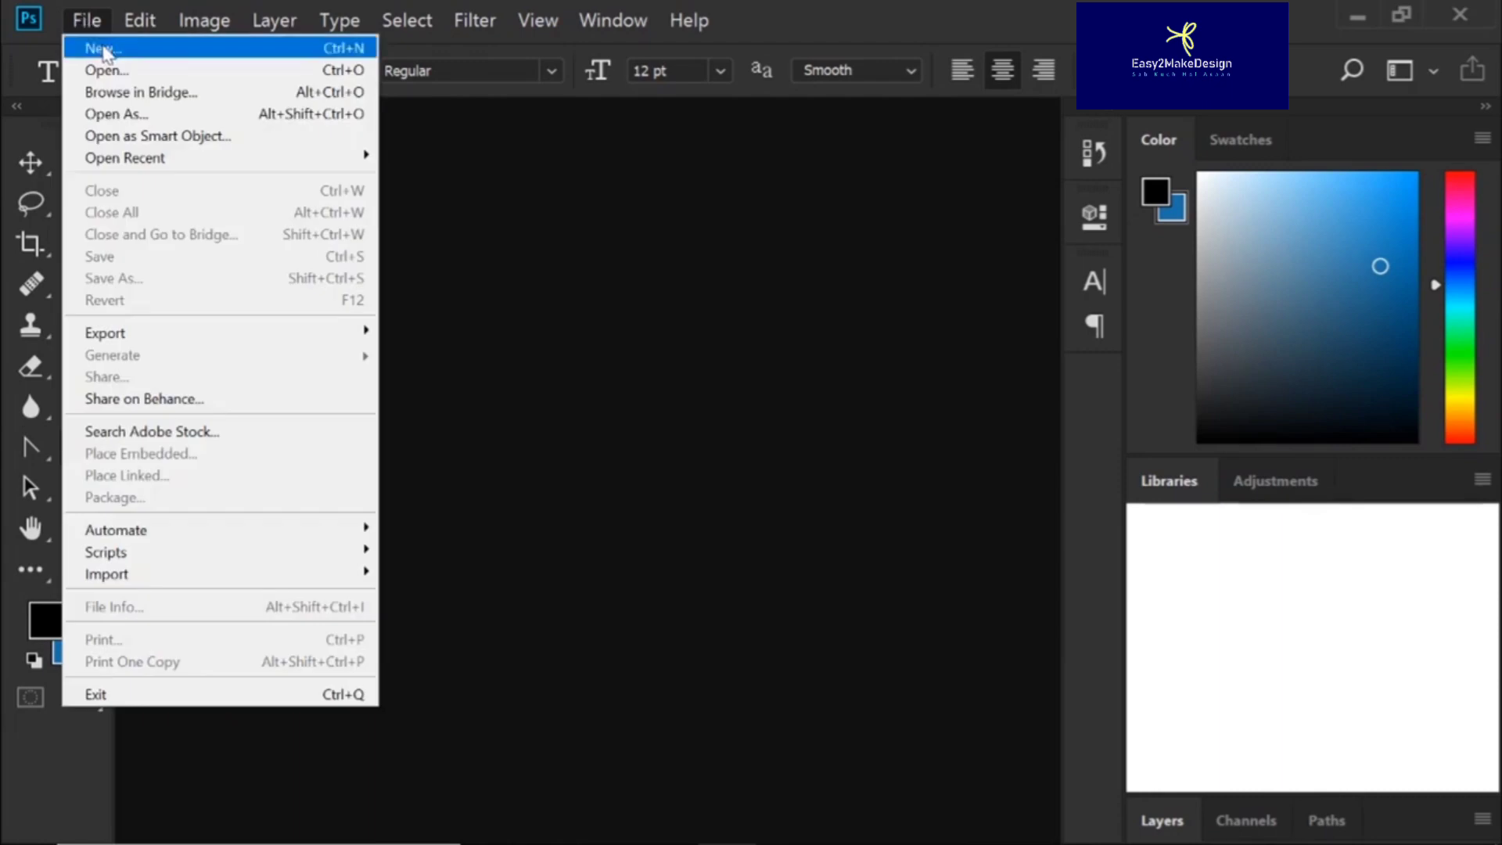
left_click(281, 49)
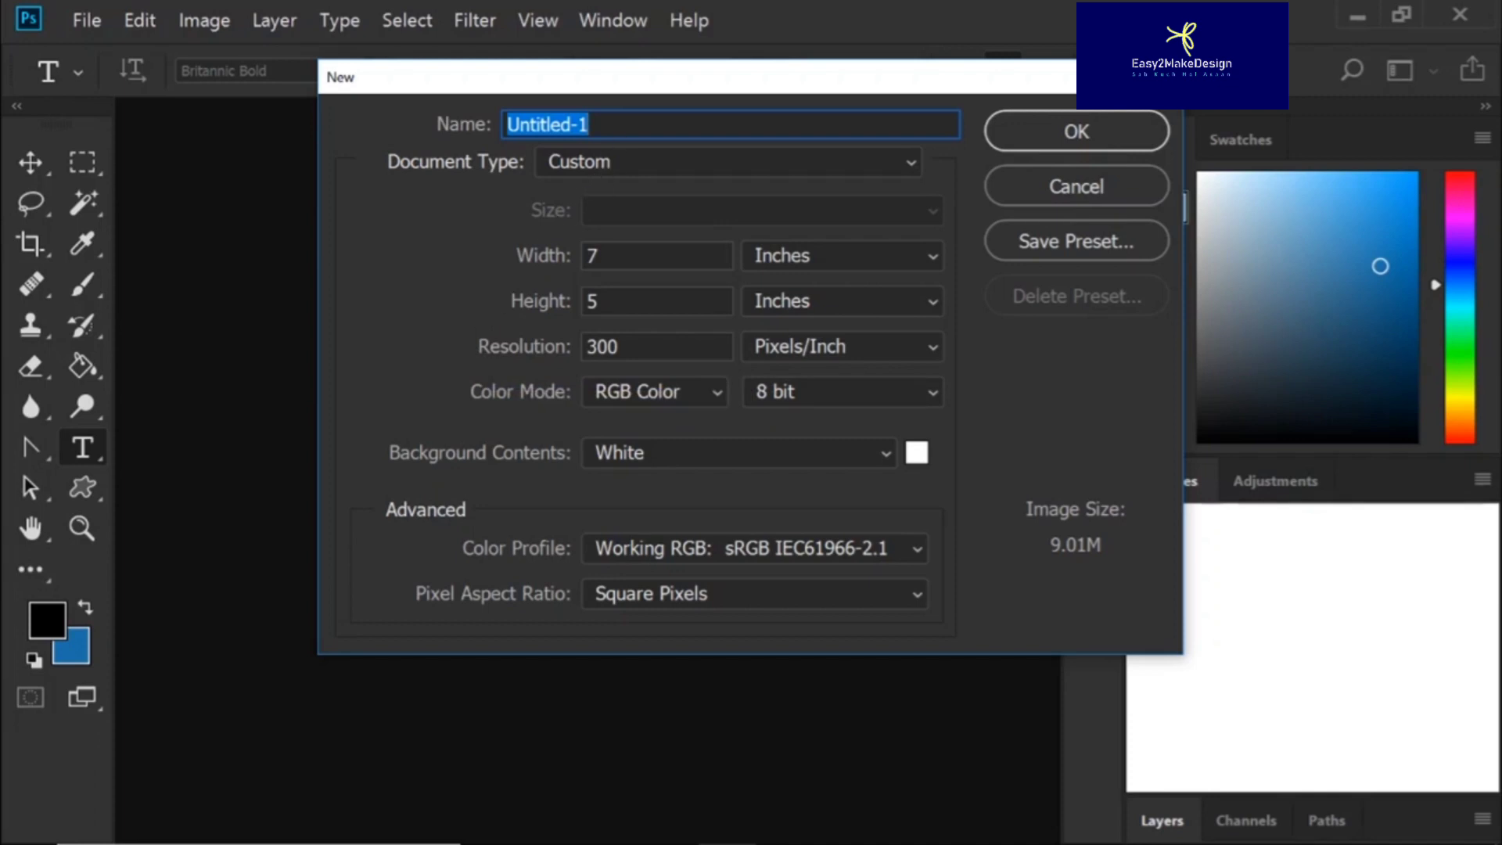
key("BackSpace")
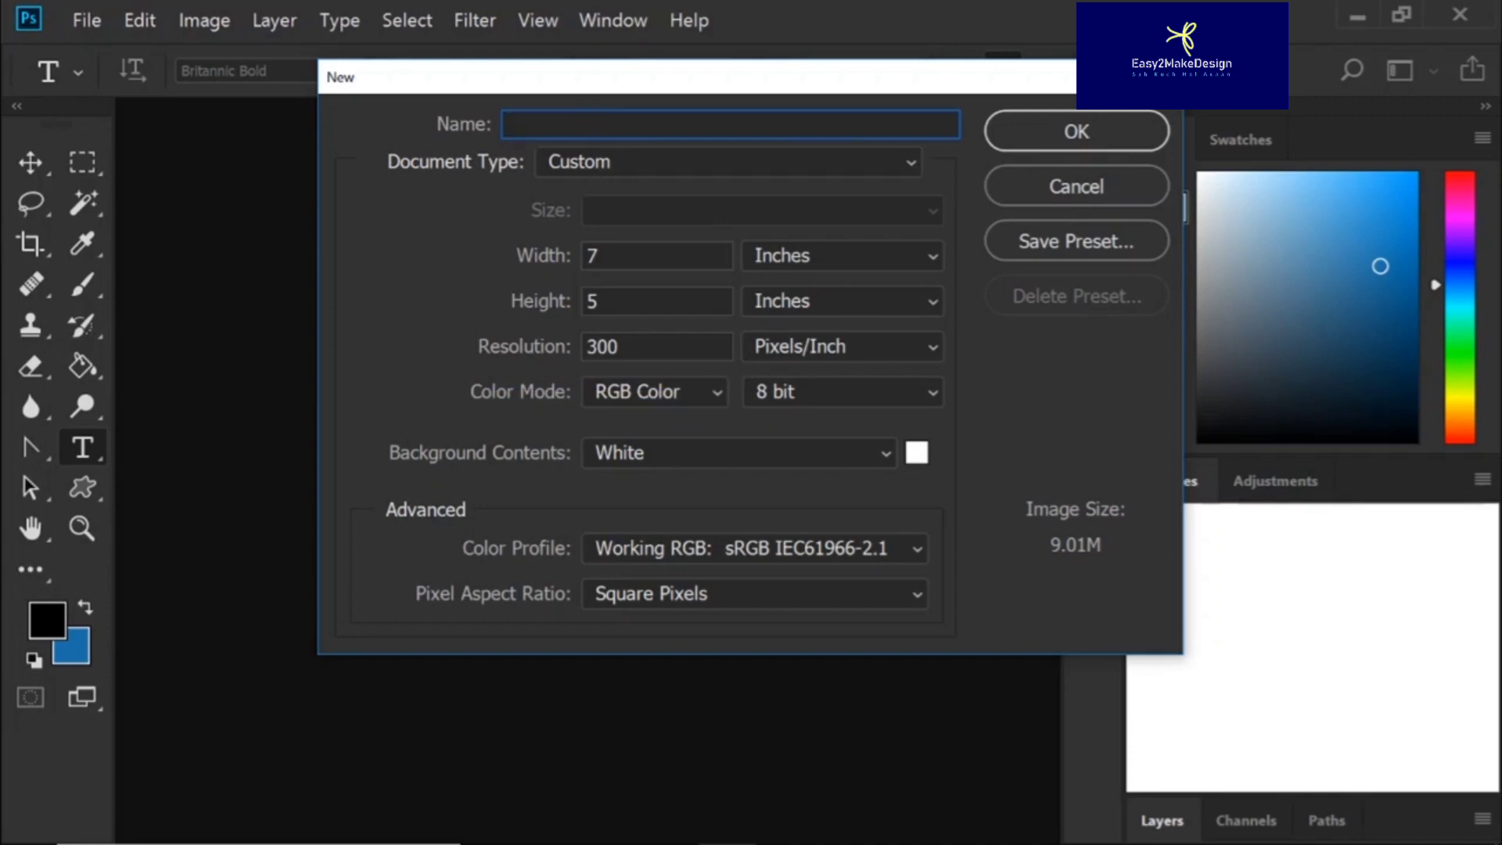
type("my file")
left_click(630, 162)
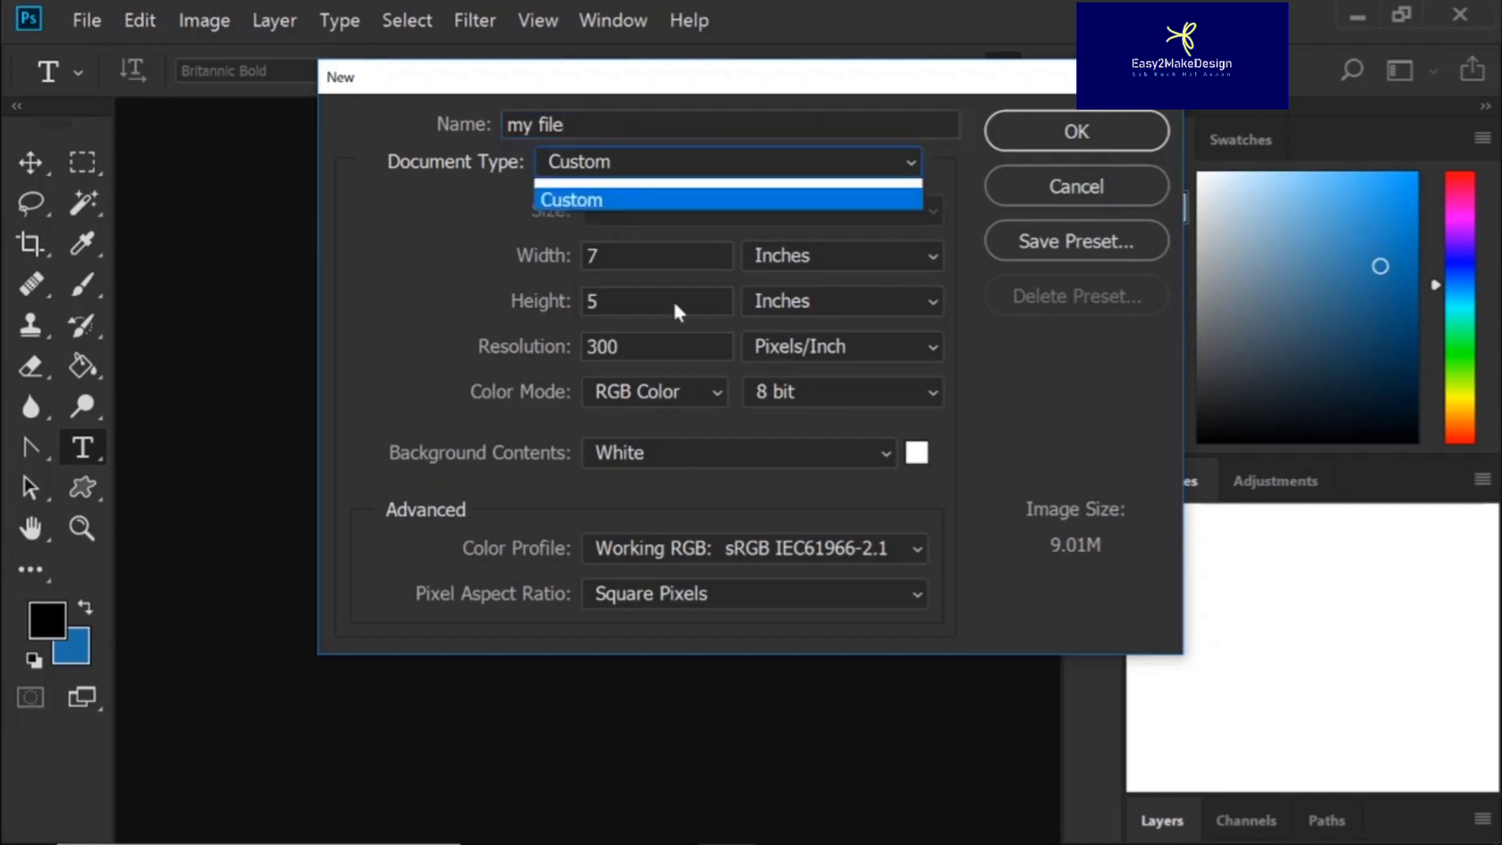
left_click(681, 213)
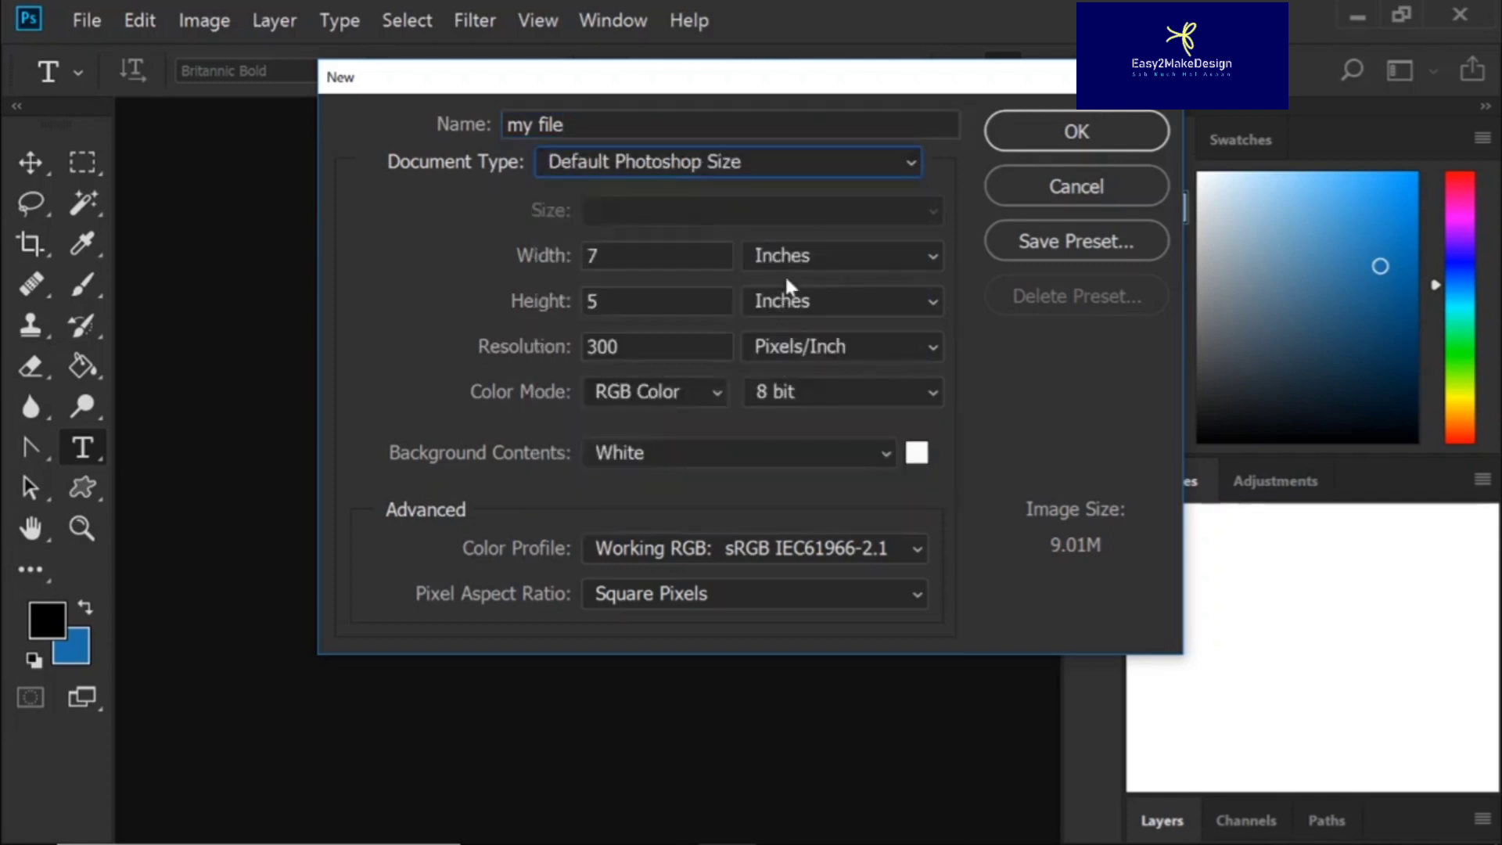
left_click(1063, 146)
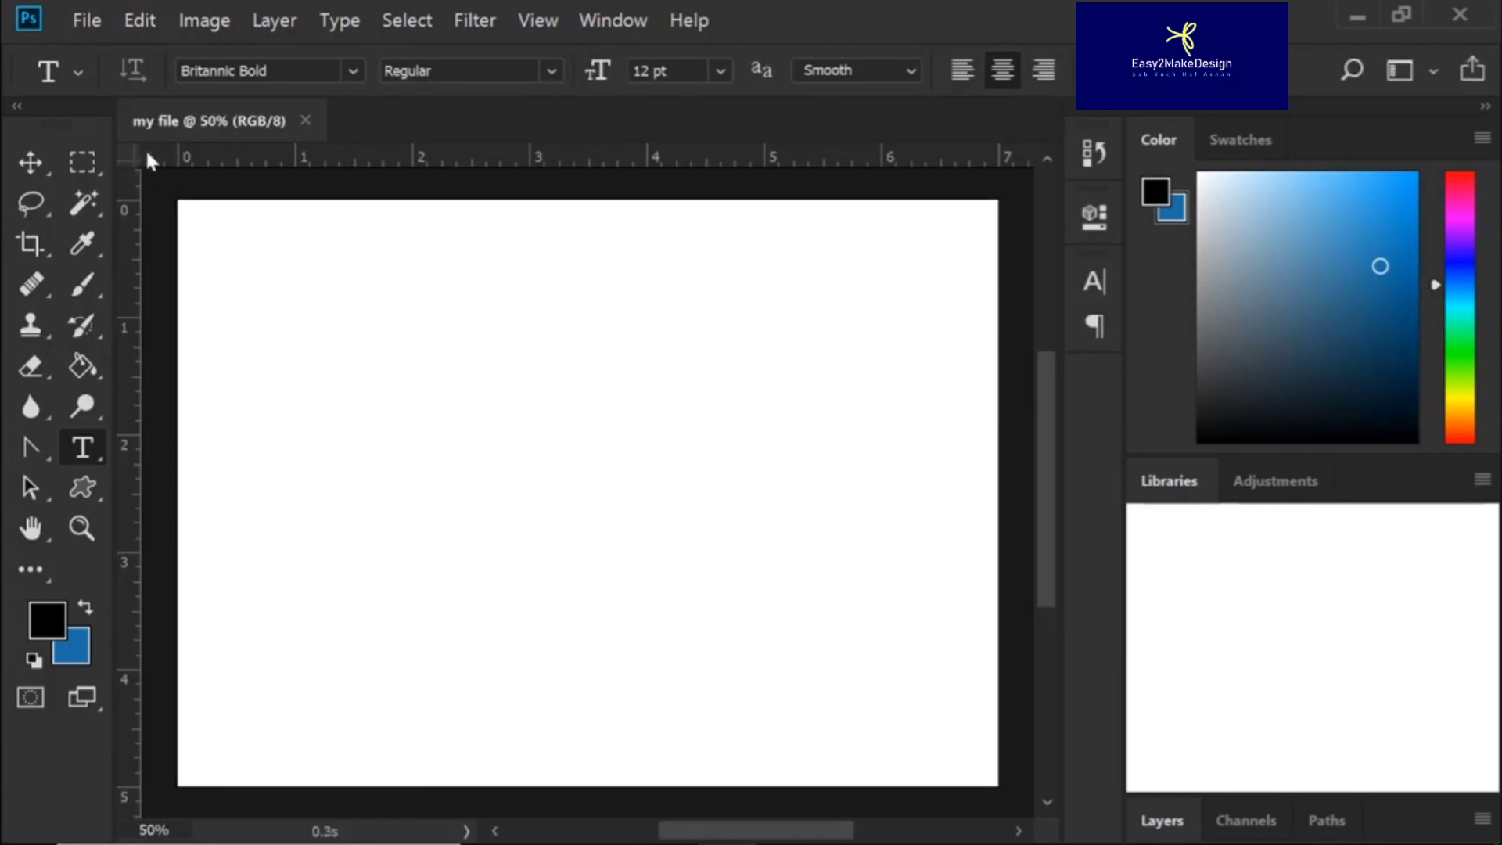
left_click(98, 28)
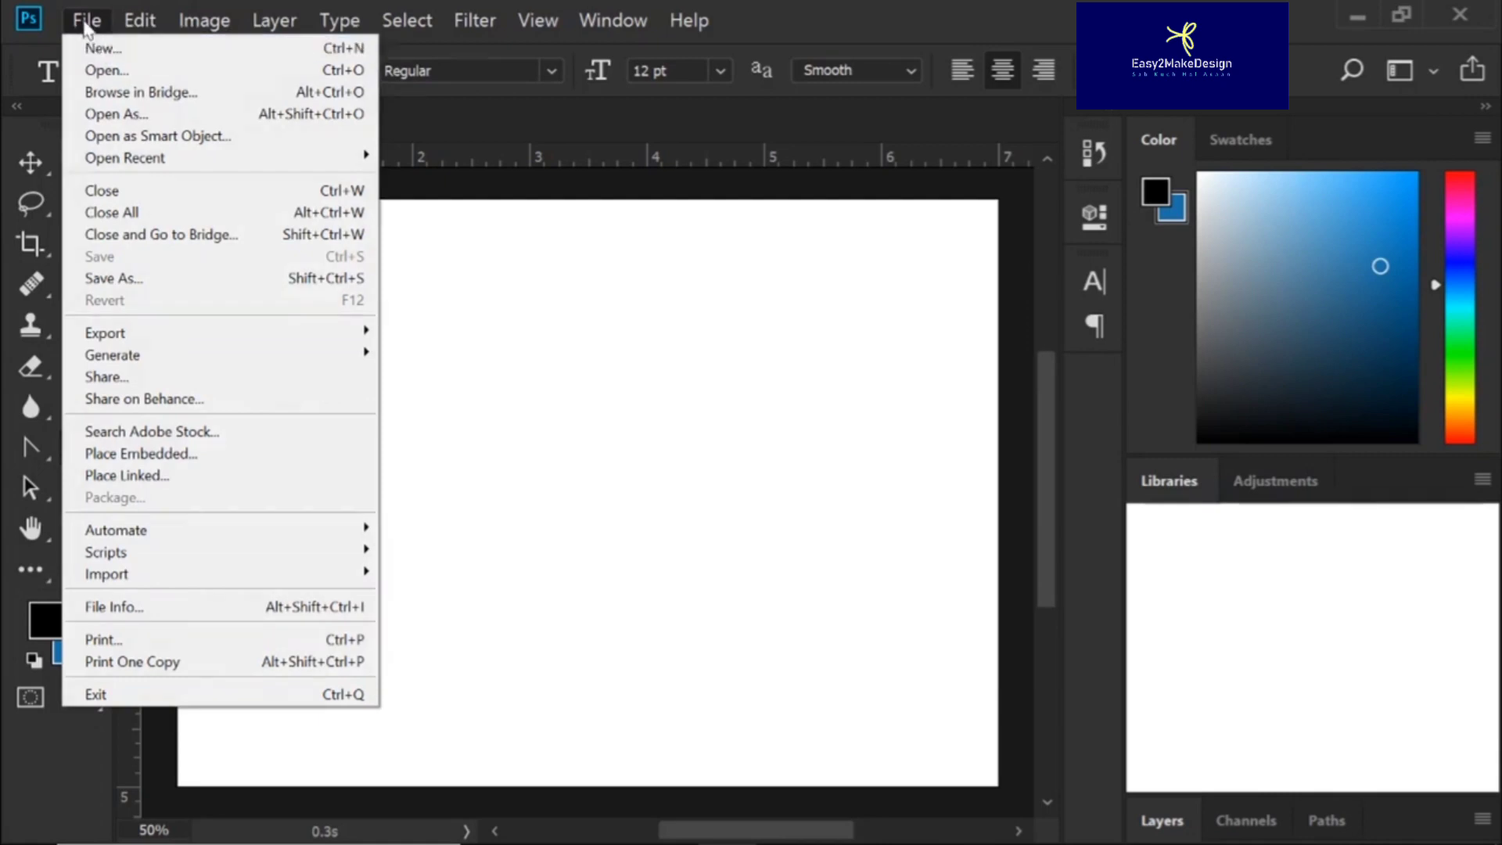
left_click(341, 74)
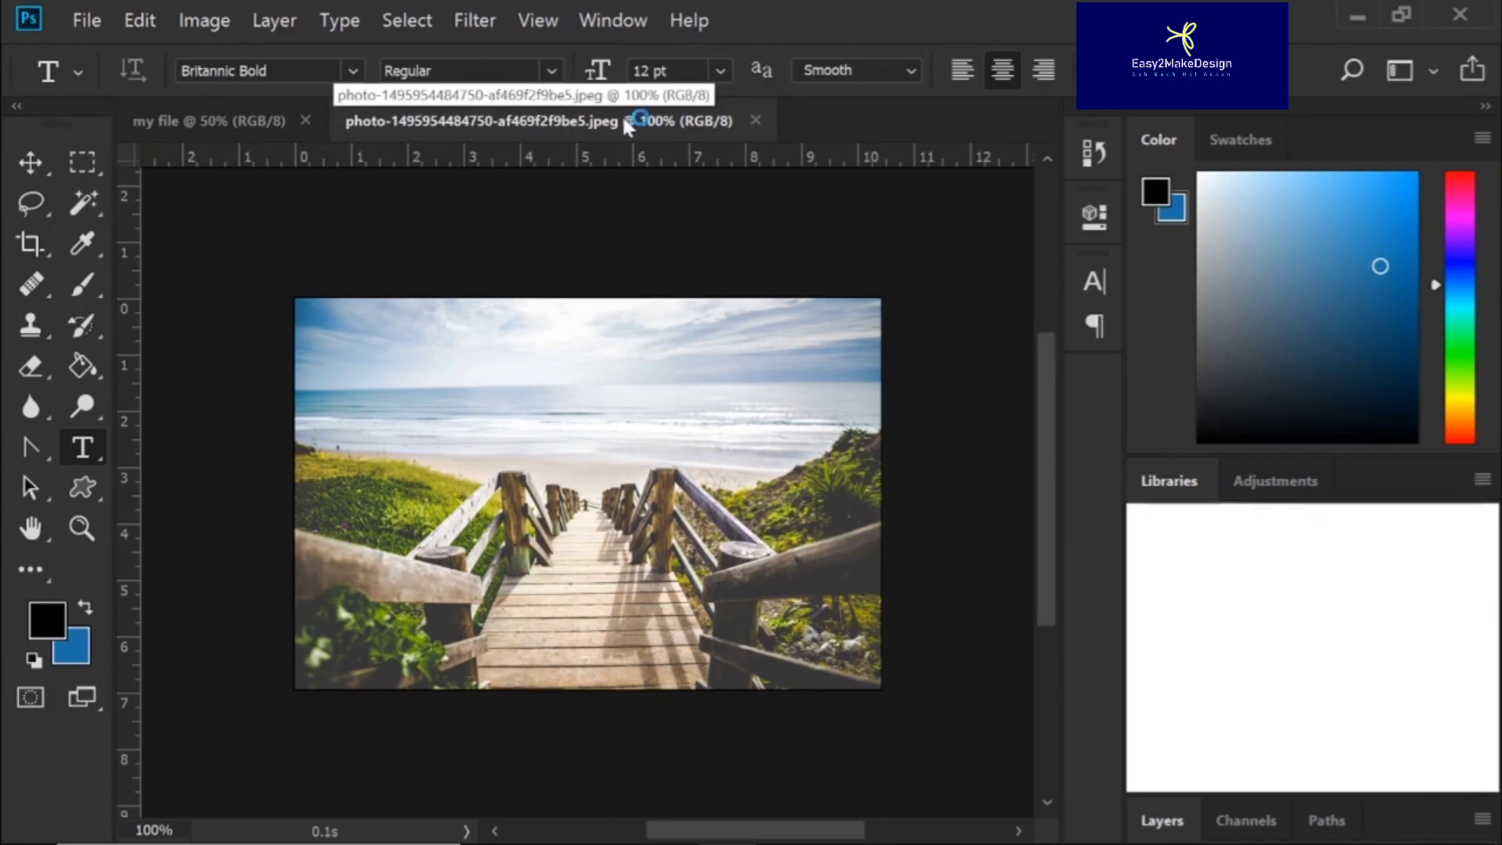
left_click(251, 122)
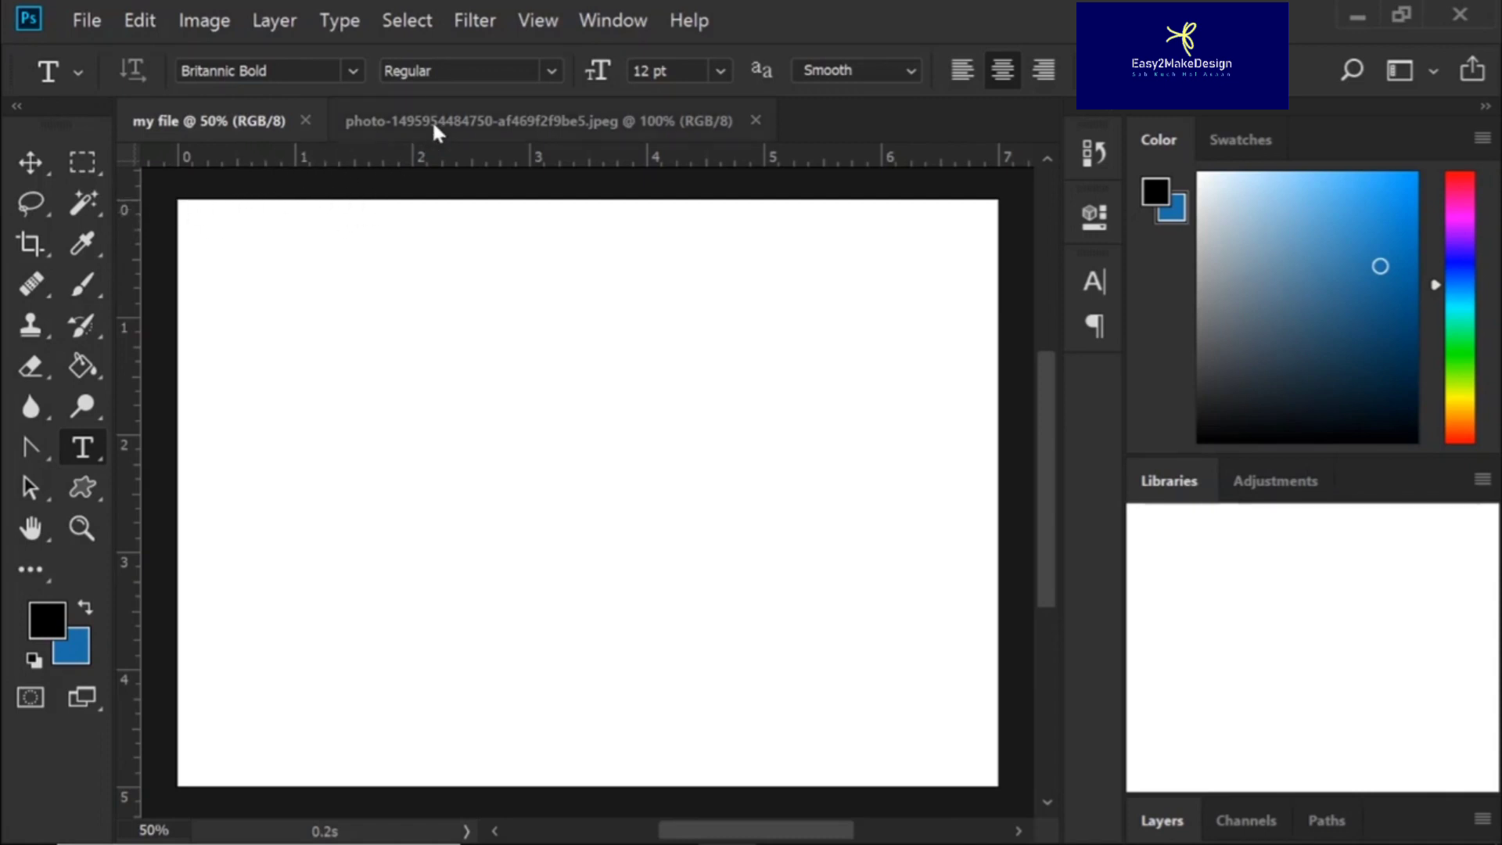
left_click(403, 116)
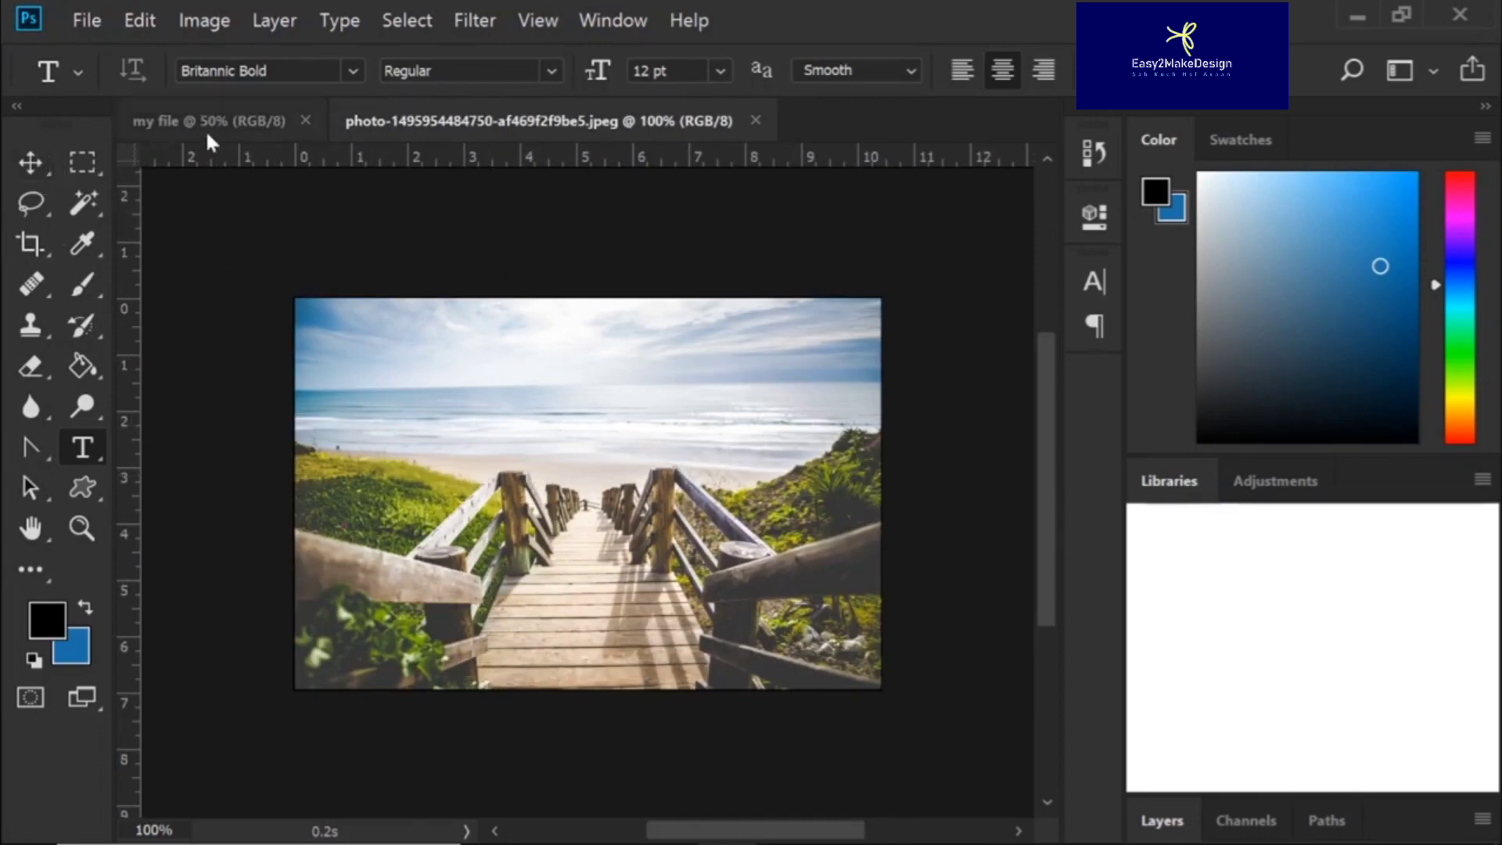
left_click(236, 122)
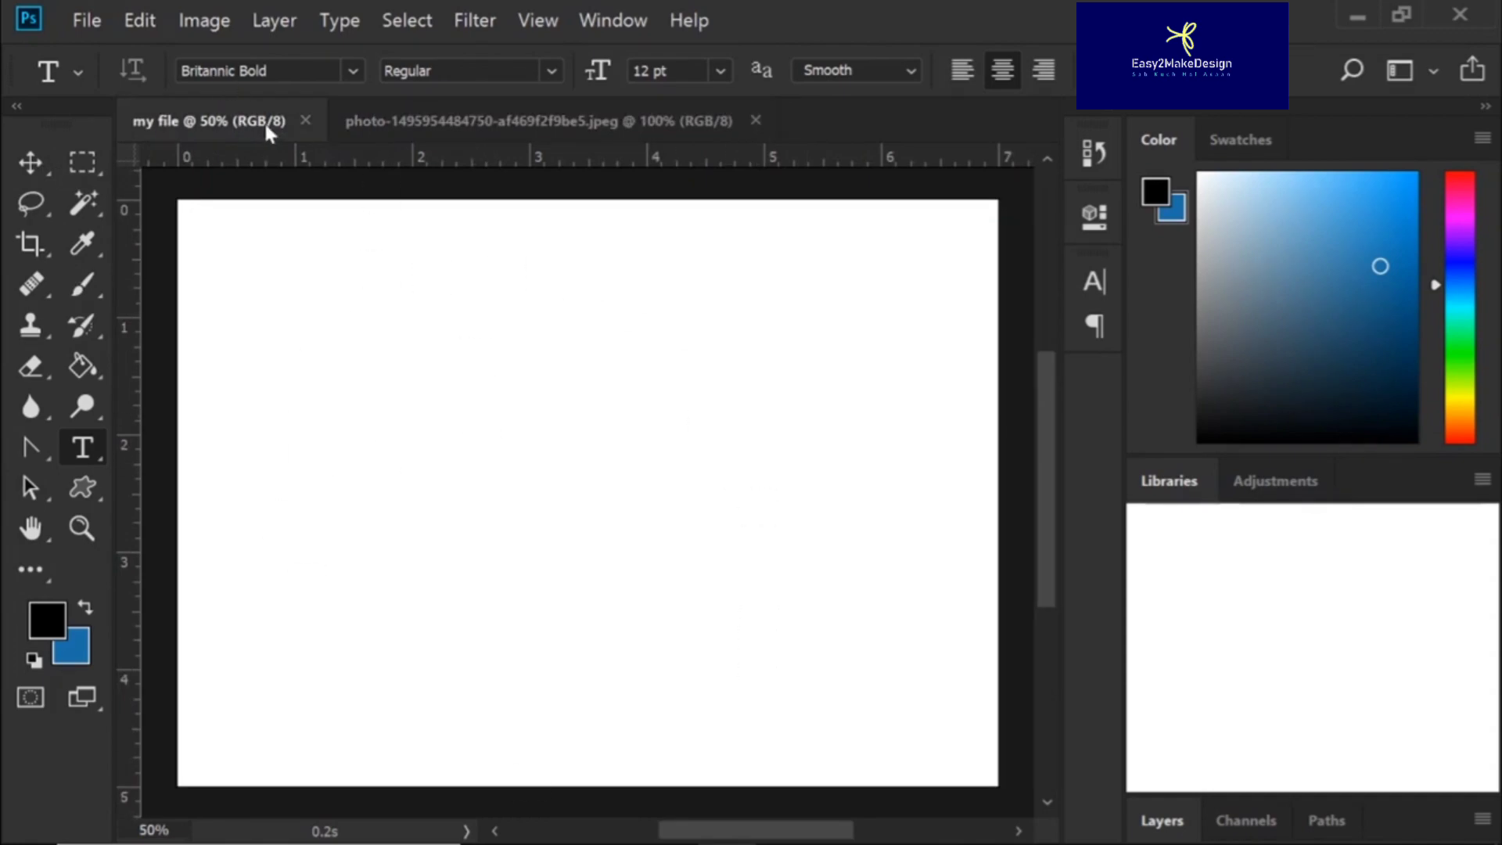
Make a rectangular marquee selection about 6.75 by 4.82 in around the boardwalk and sea in the beach photo.
key("ctrl+Tab")
left_click(85, 161)
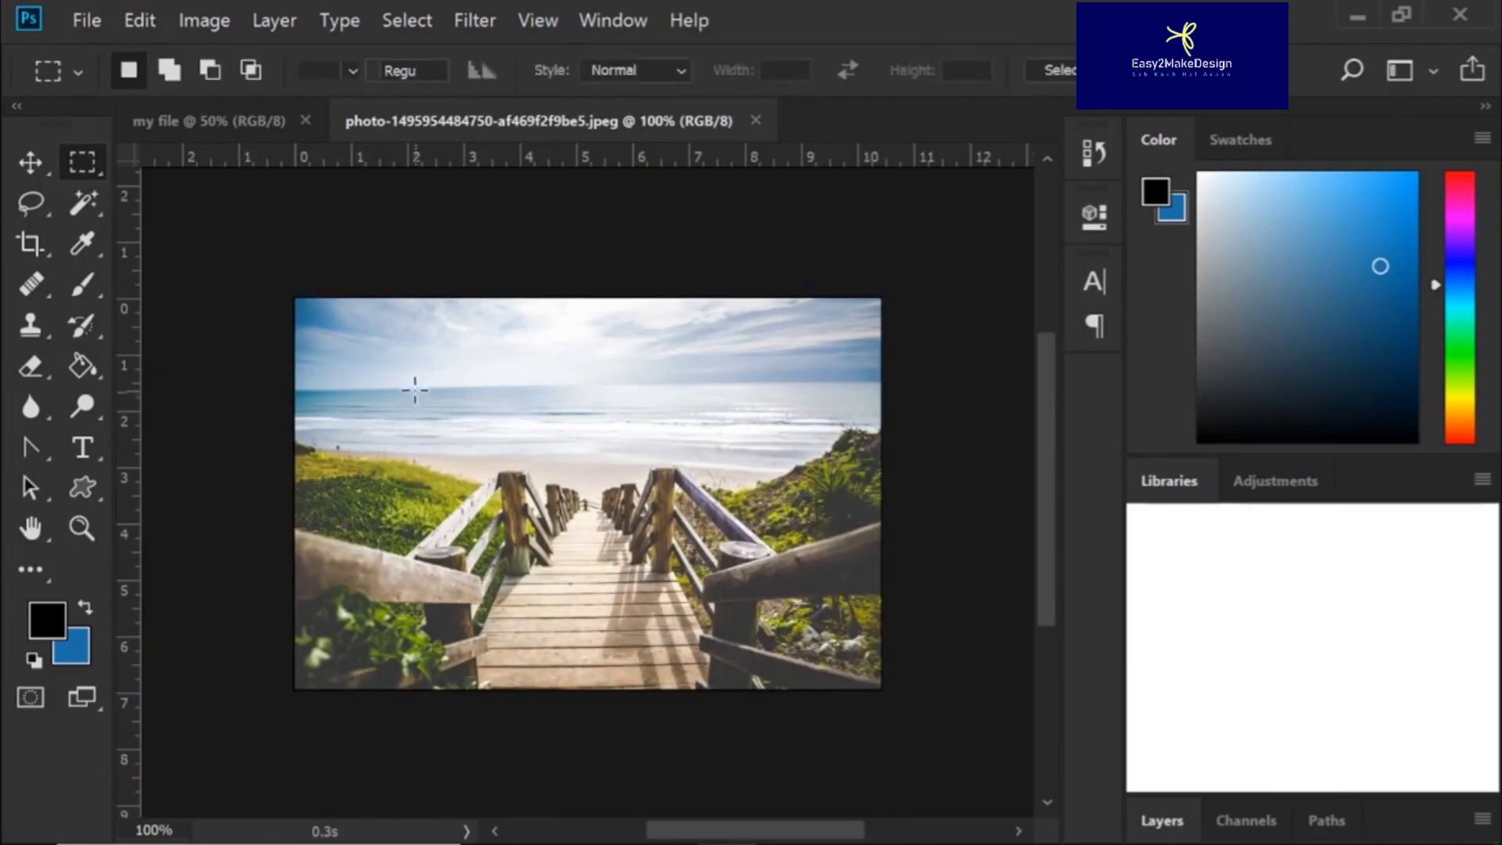
left_click_drag(415, 389, 793, 659)
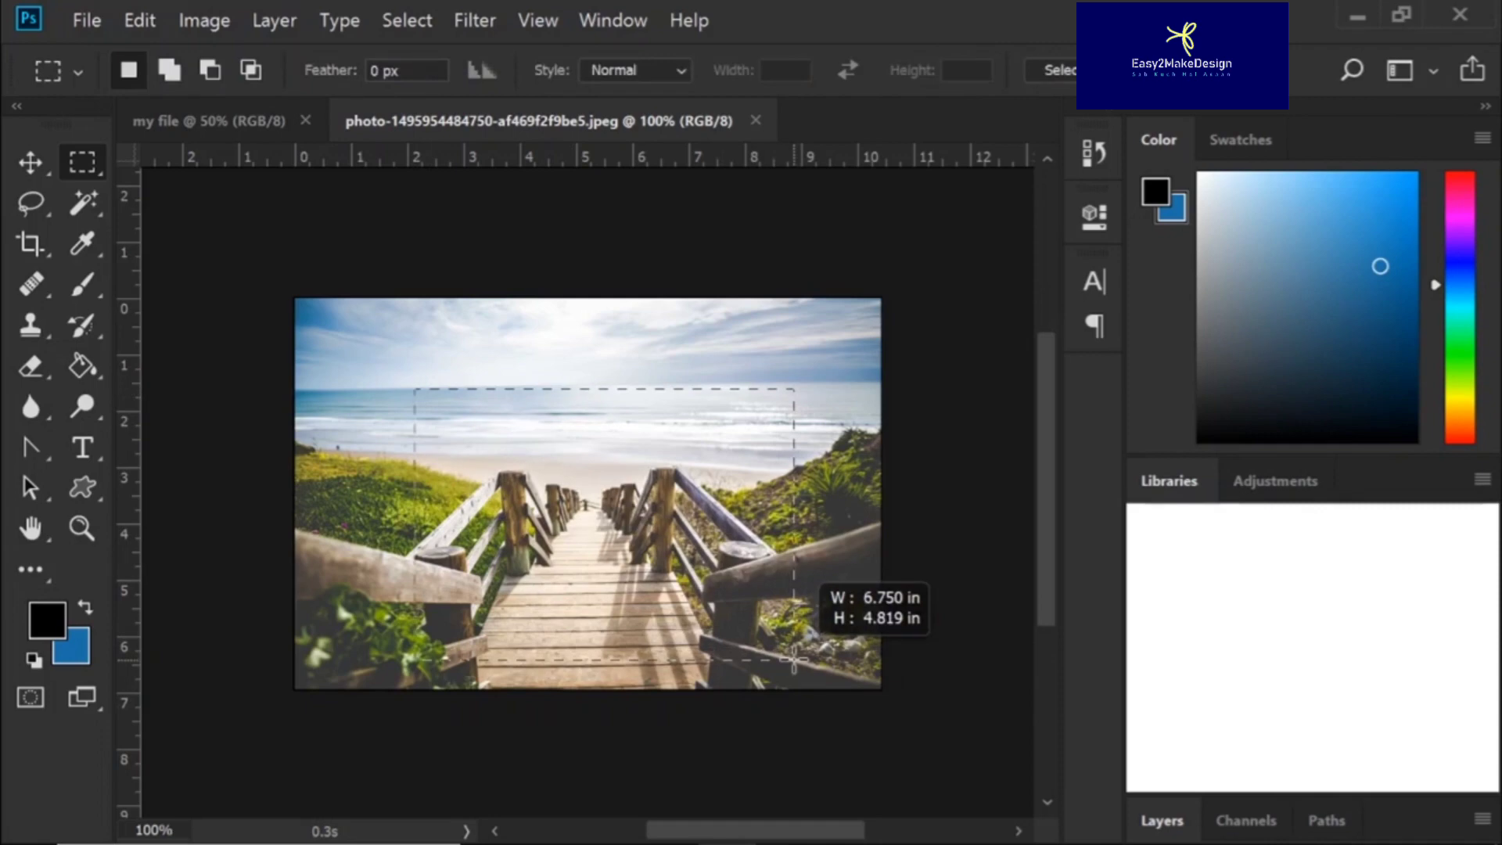
left_click_drag(793, 659, 793, 659)
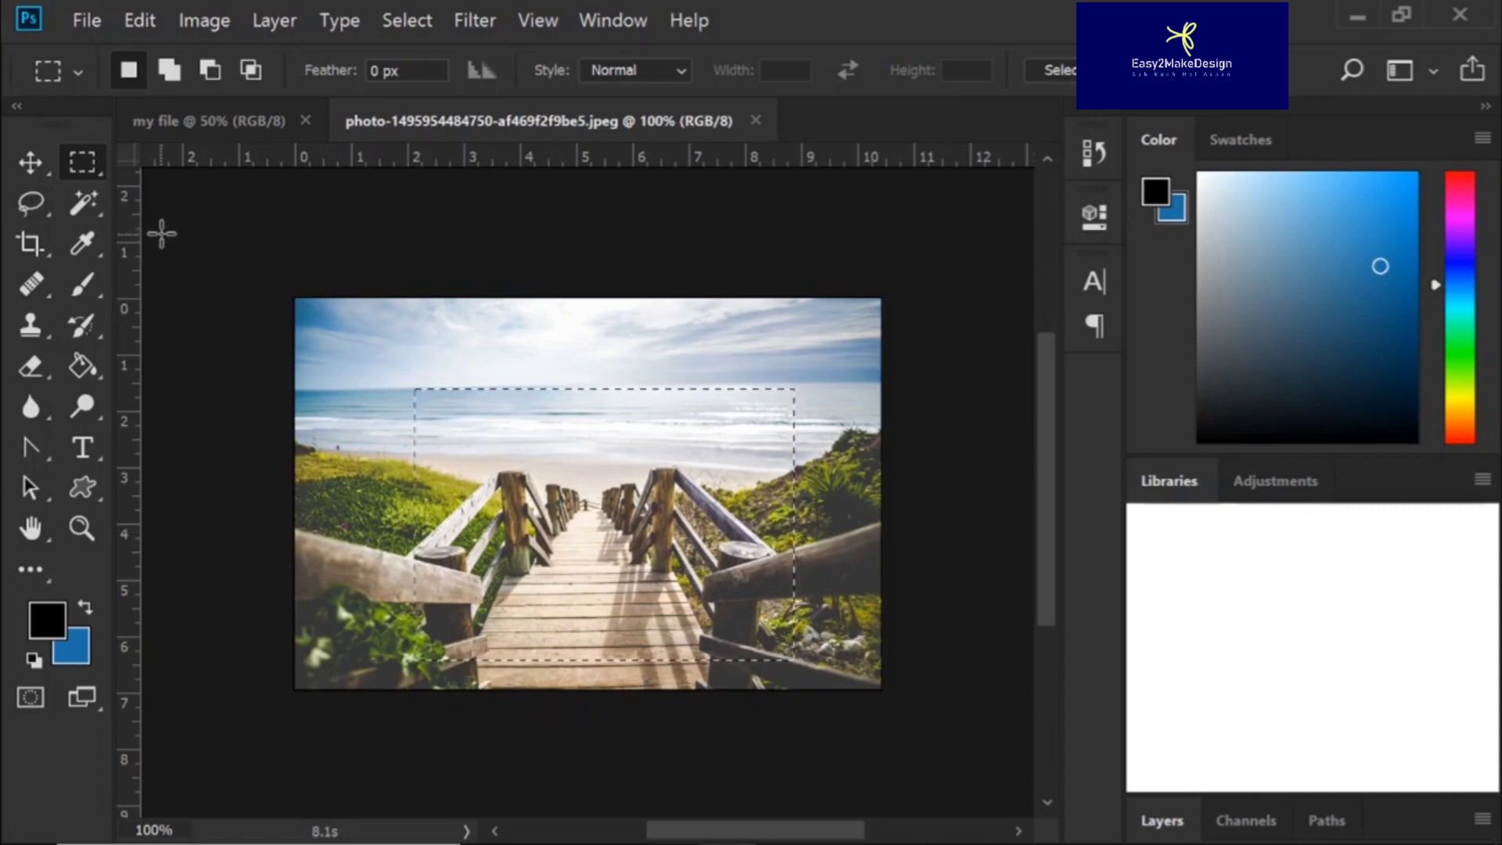
Move the selected part of the beach photo into the my file document with the Move tool.
left_click(36, 162)
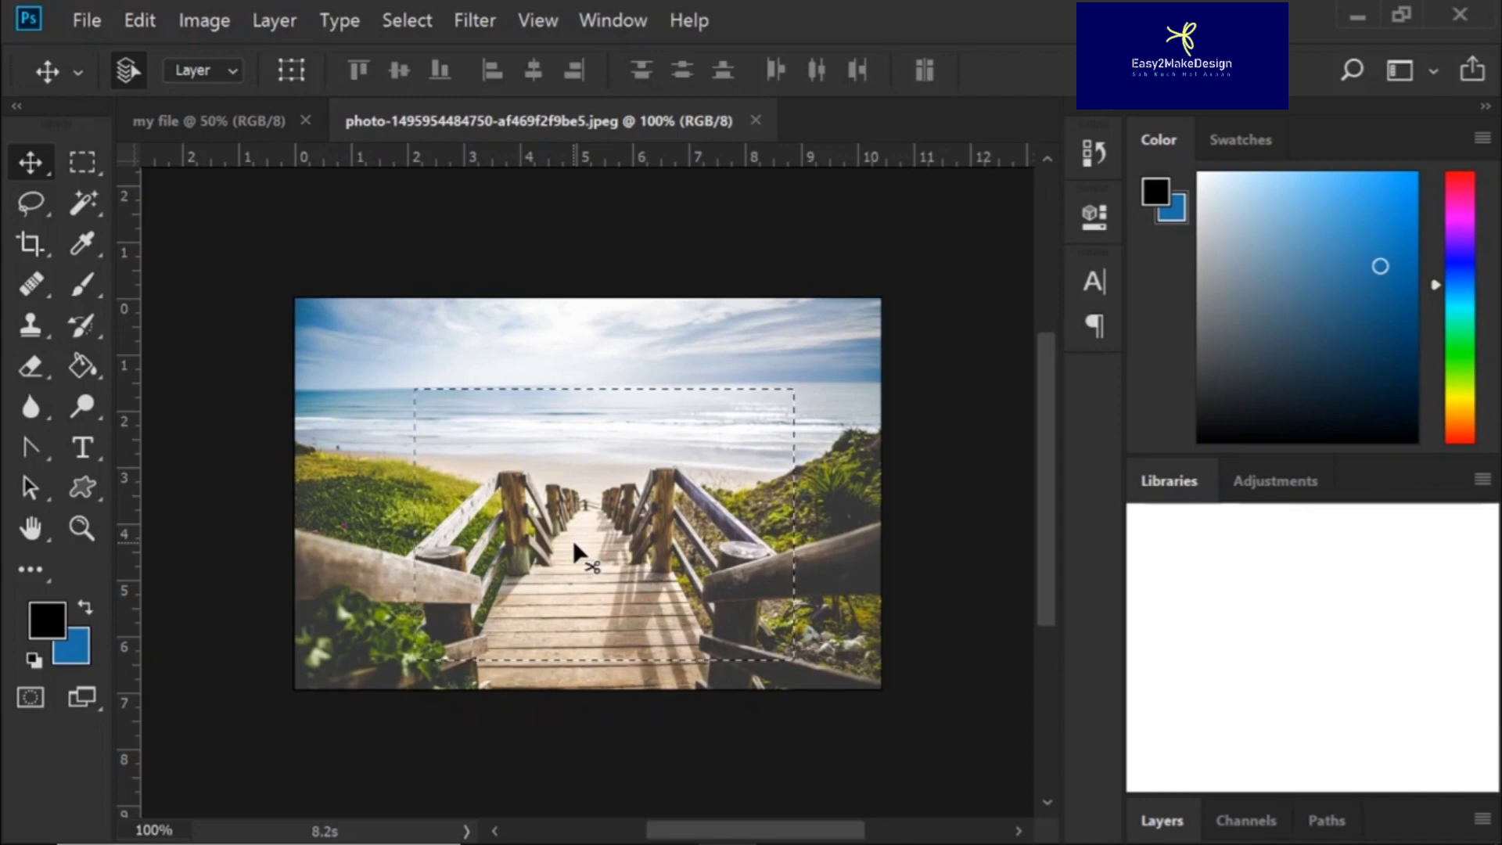
left_click_drag(573, 542, 484, 507)
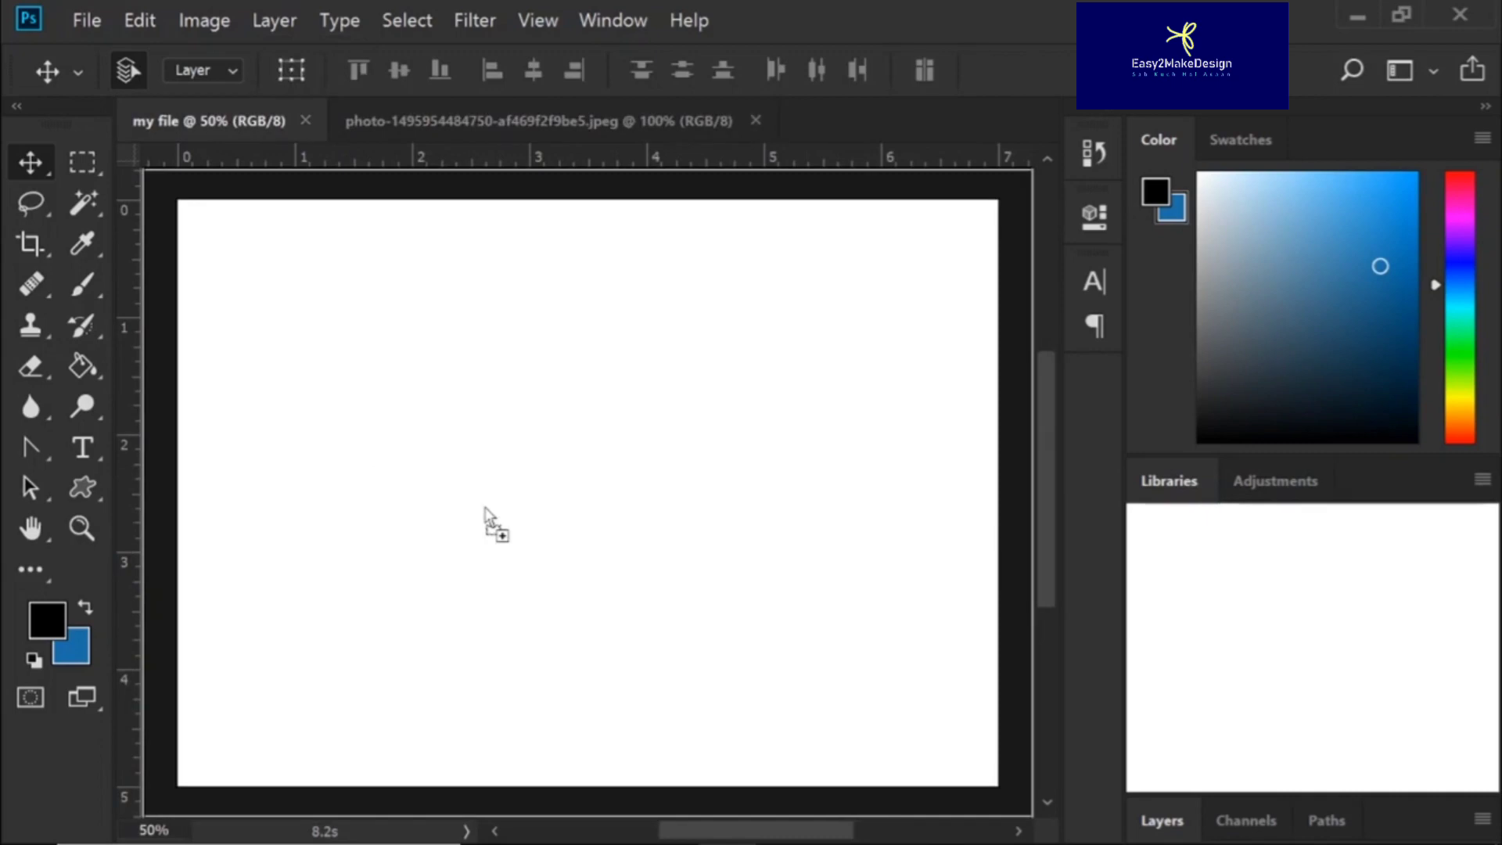
left_click_drag(484, 507, 520, 512)
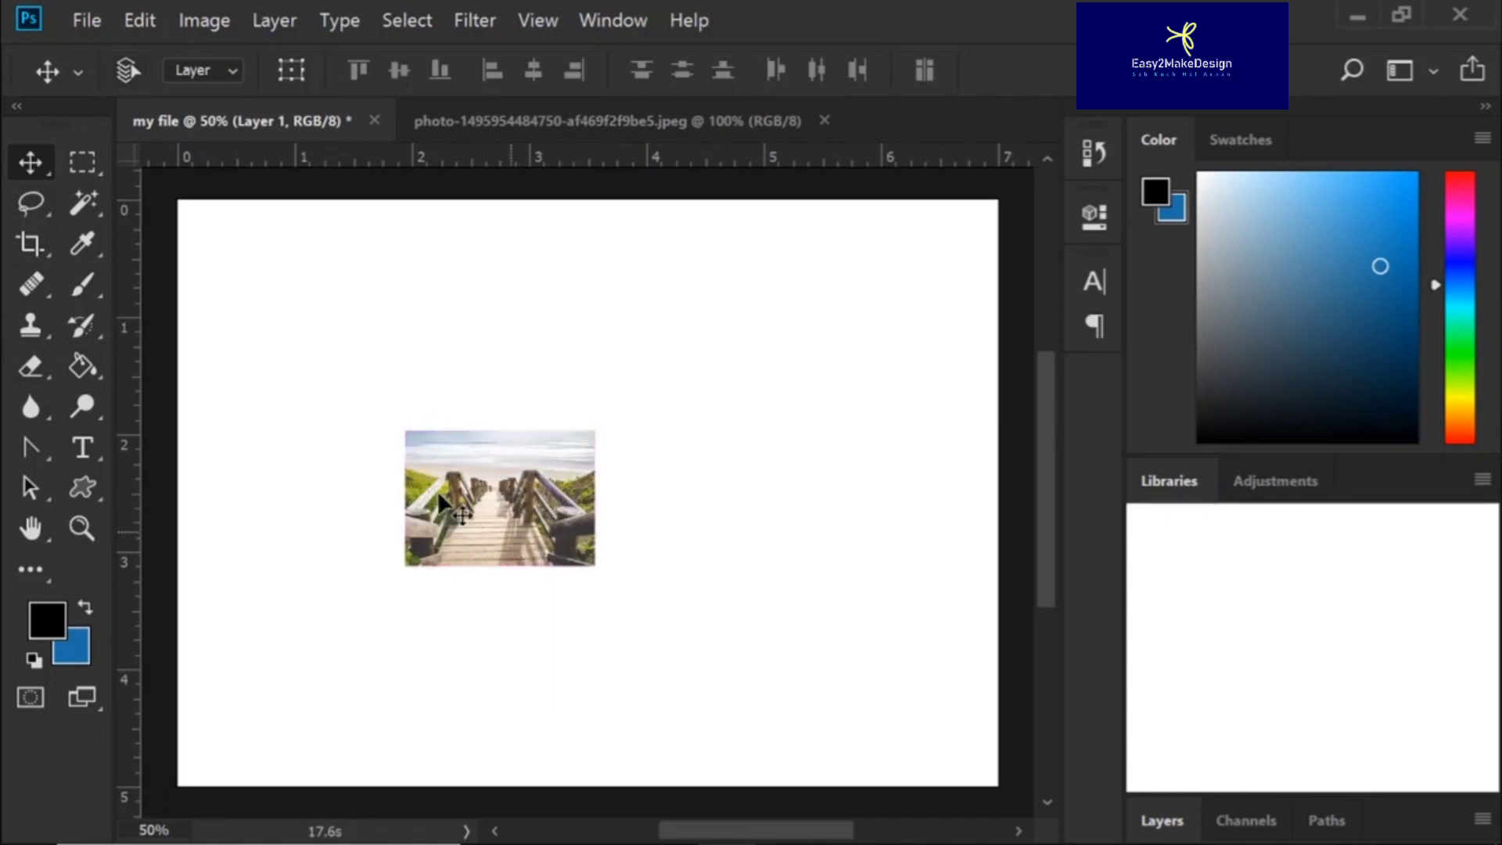
Free-transform the pasted beach image to about 194% width and 199% height and place it in the canvas's lower-right area.
key("ctrl+t")
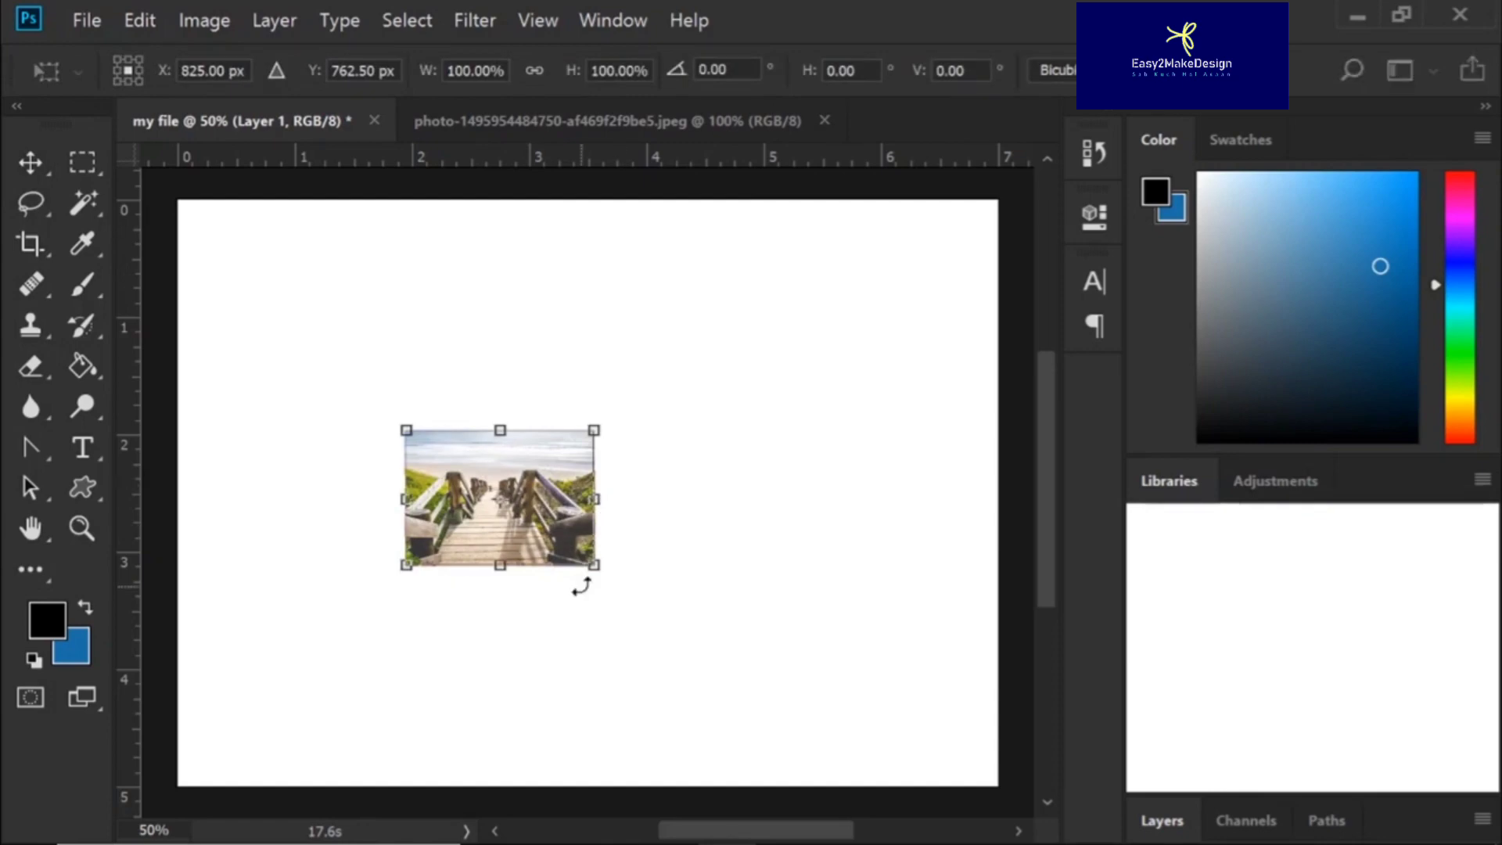
left_click_drag(592, 568, 786, 704)
left_click_drag(708, 640, 786, 631)
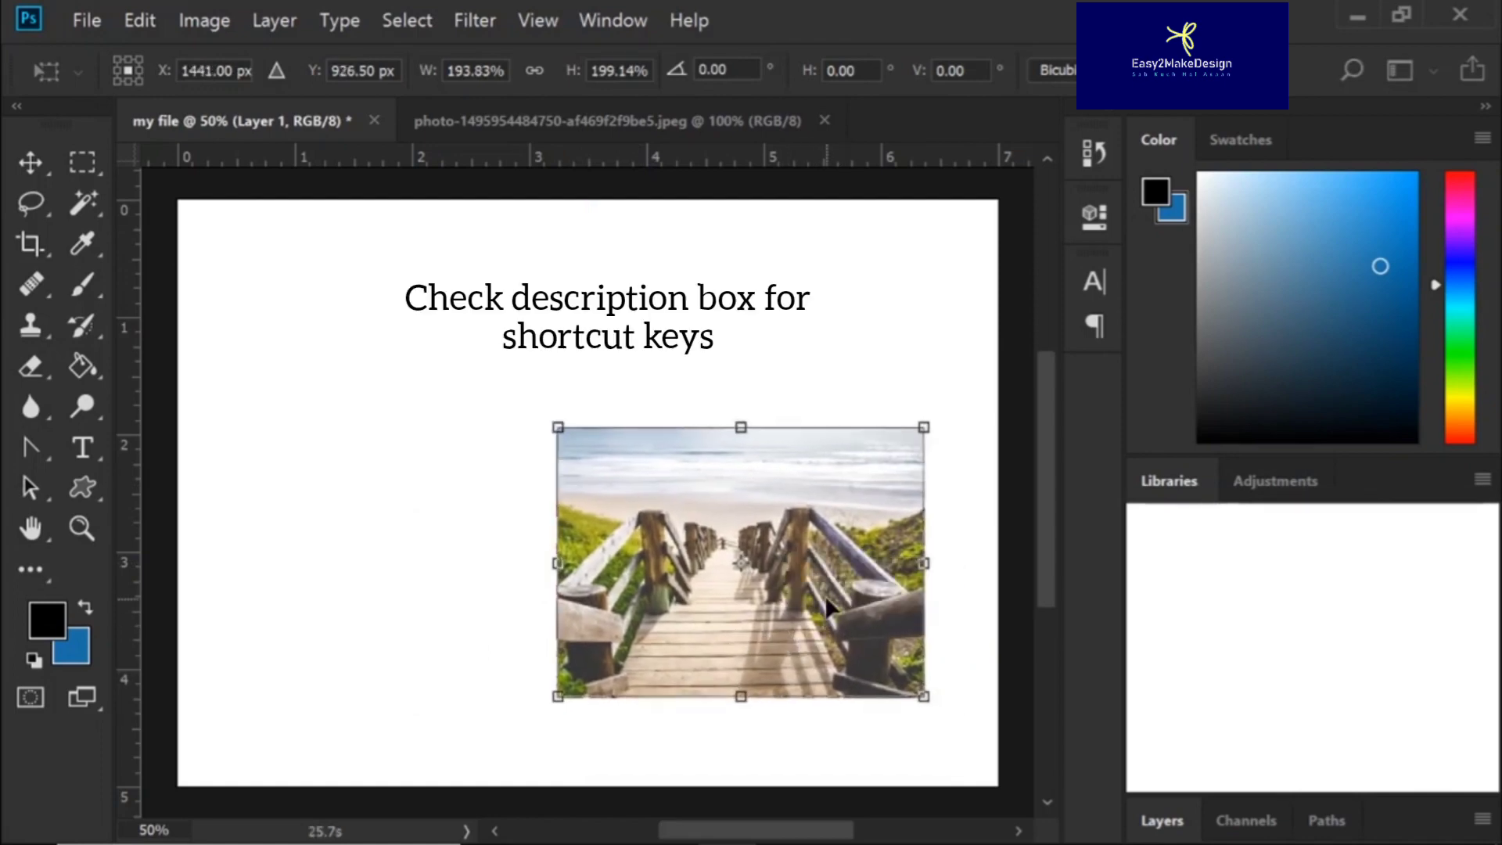
key("Return")
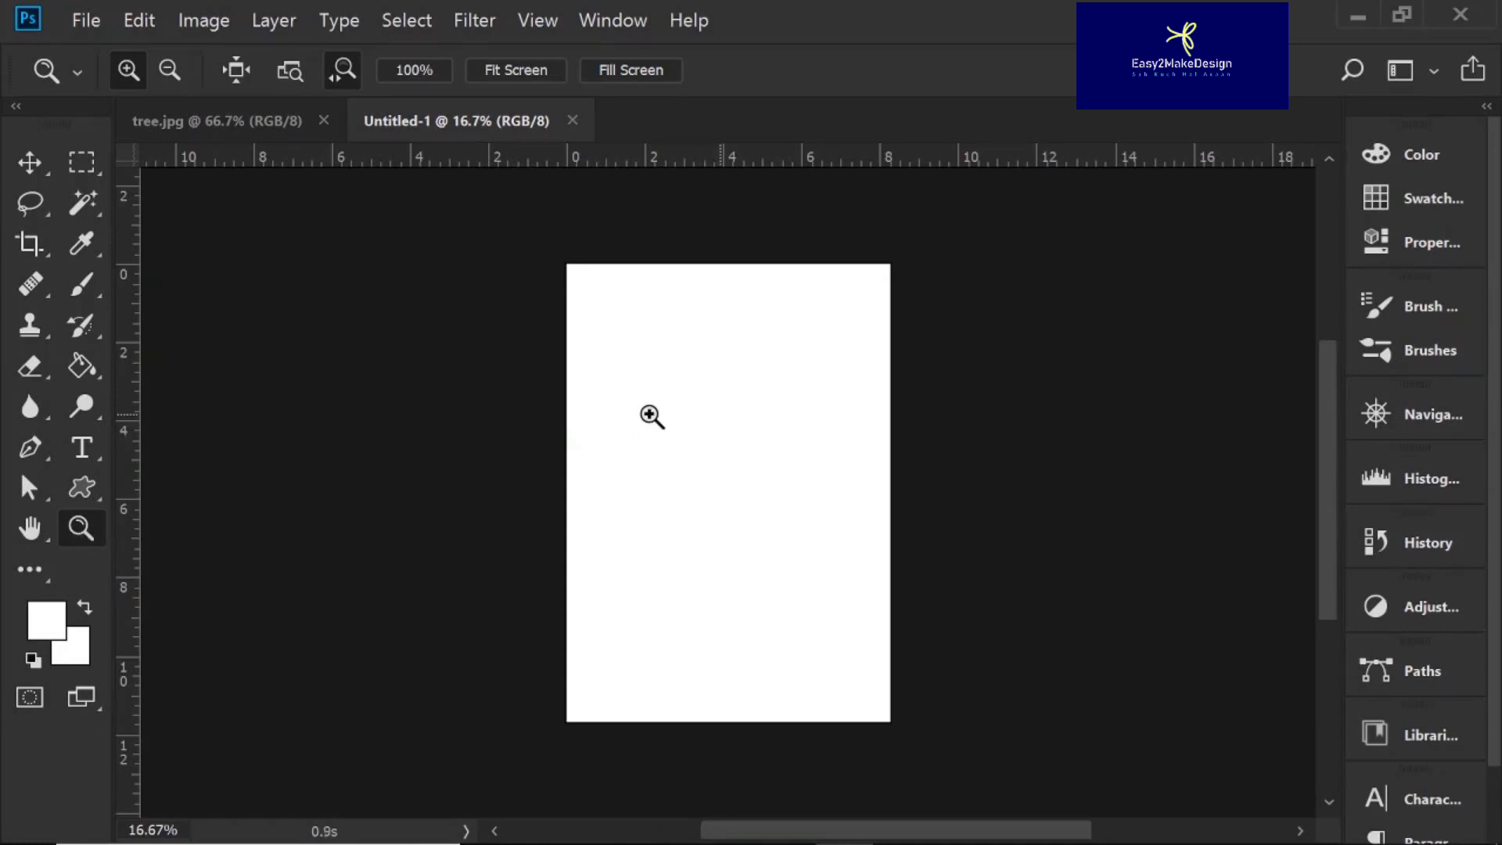
Switch to the tree.jpg document and zoom out to 50% with the Zoom tool.
left_click(126, 70)
left_click(174, 71)
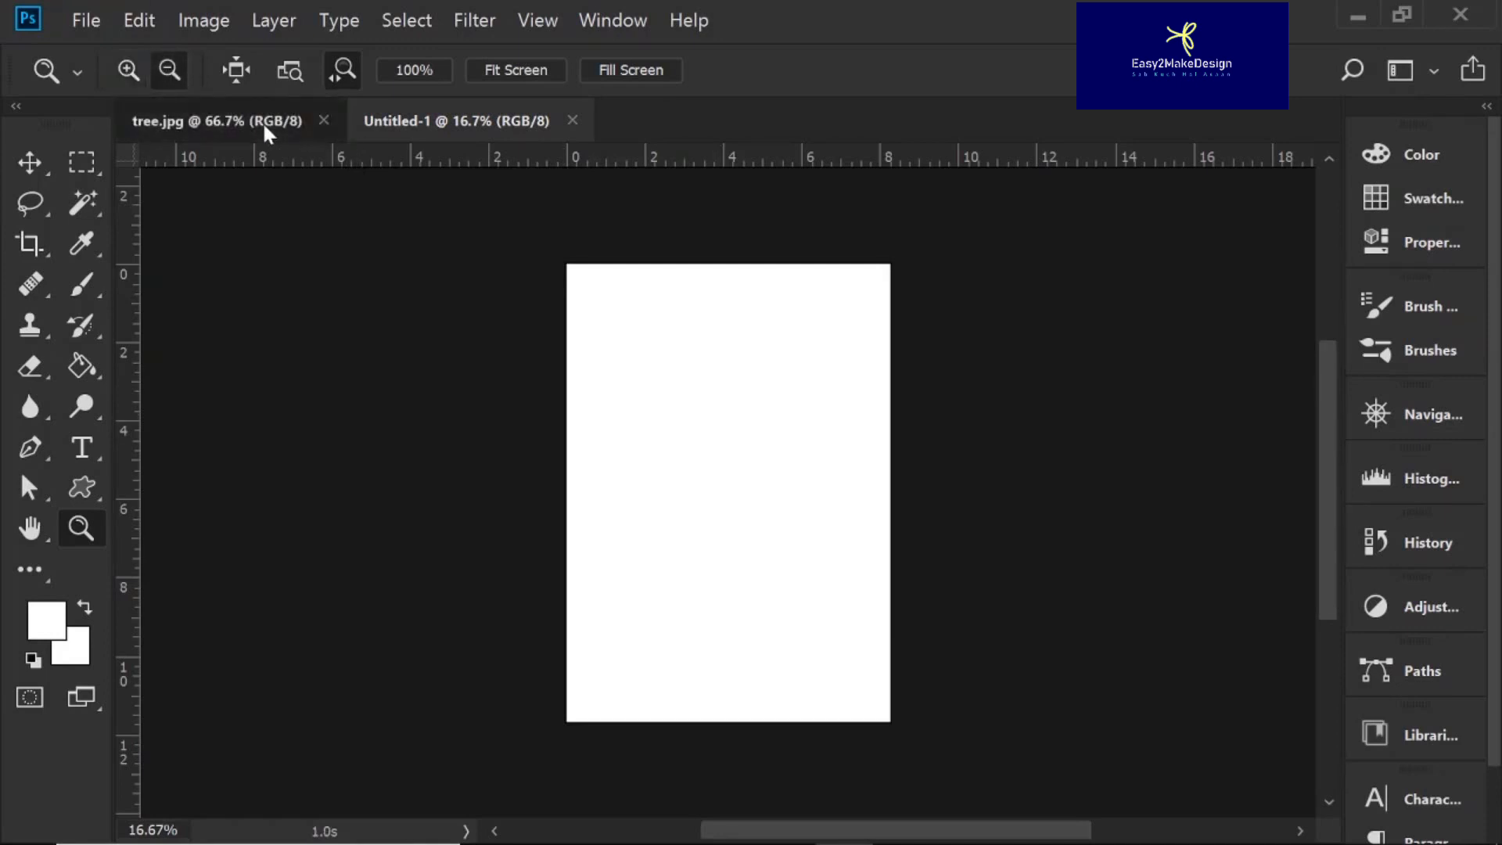
key("ctrl+Tab")
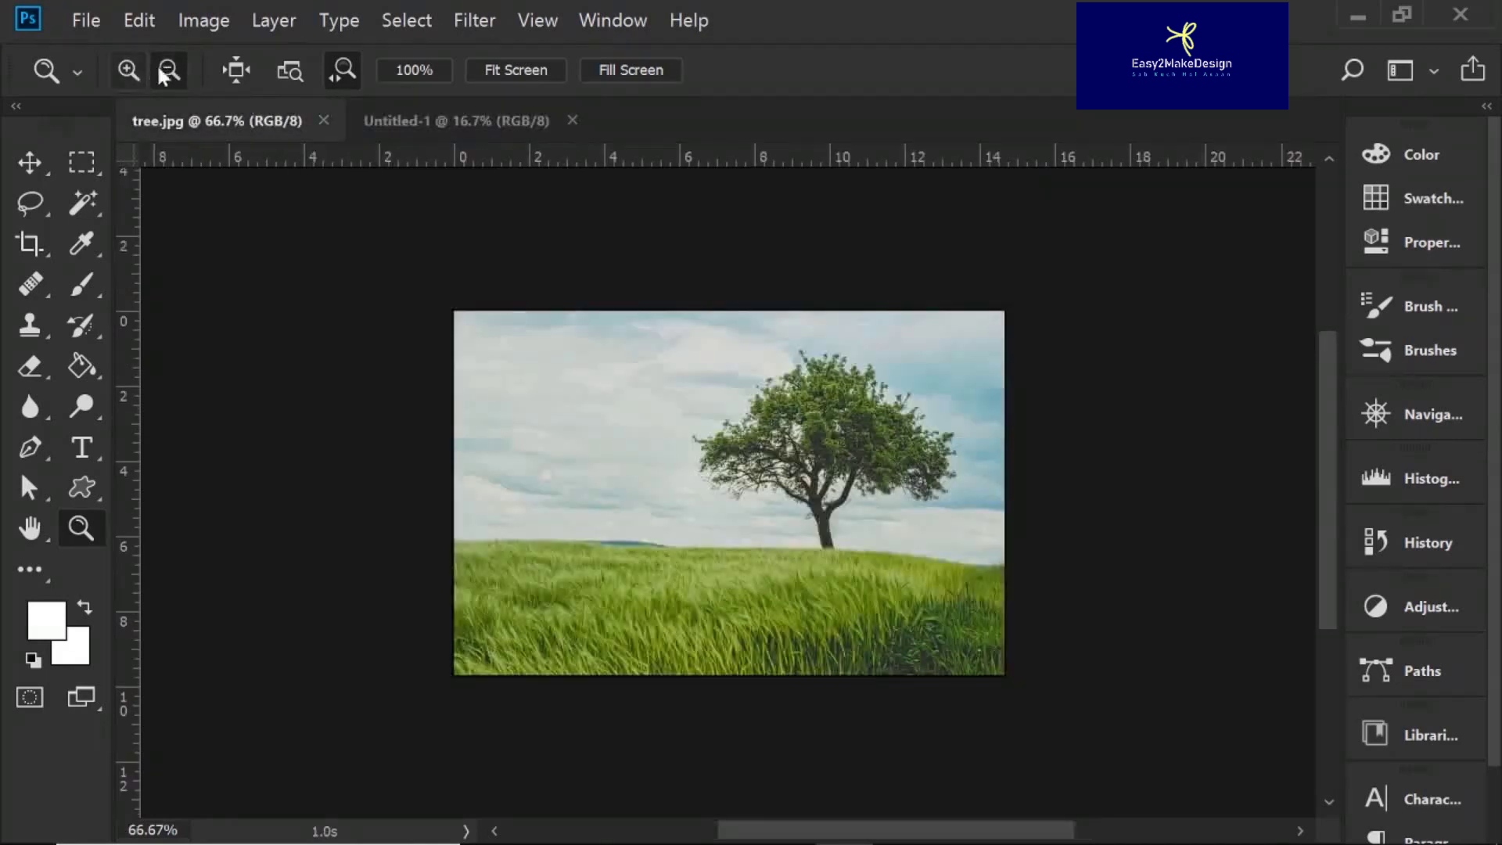
left_click(653, 438)
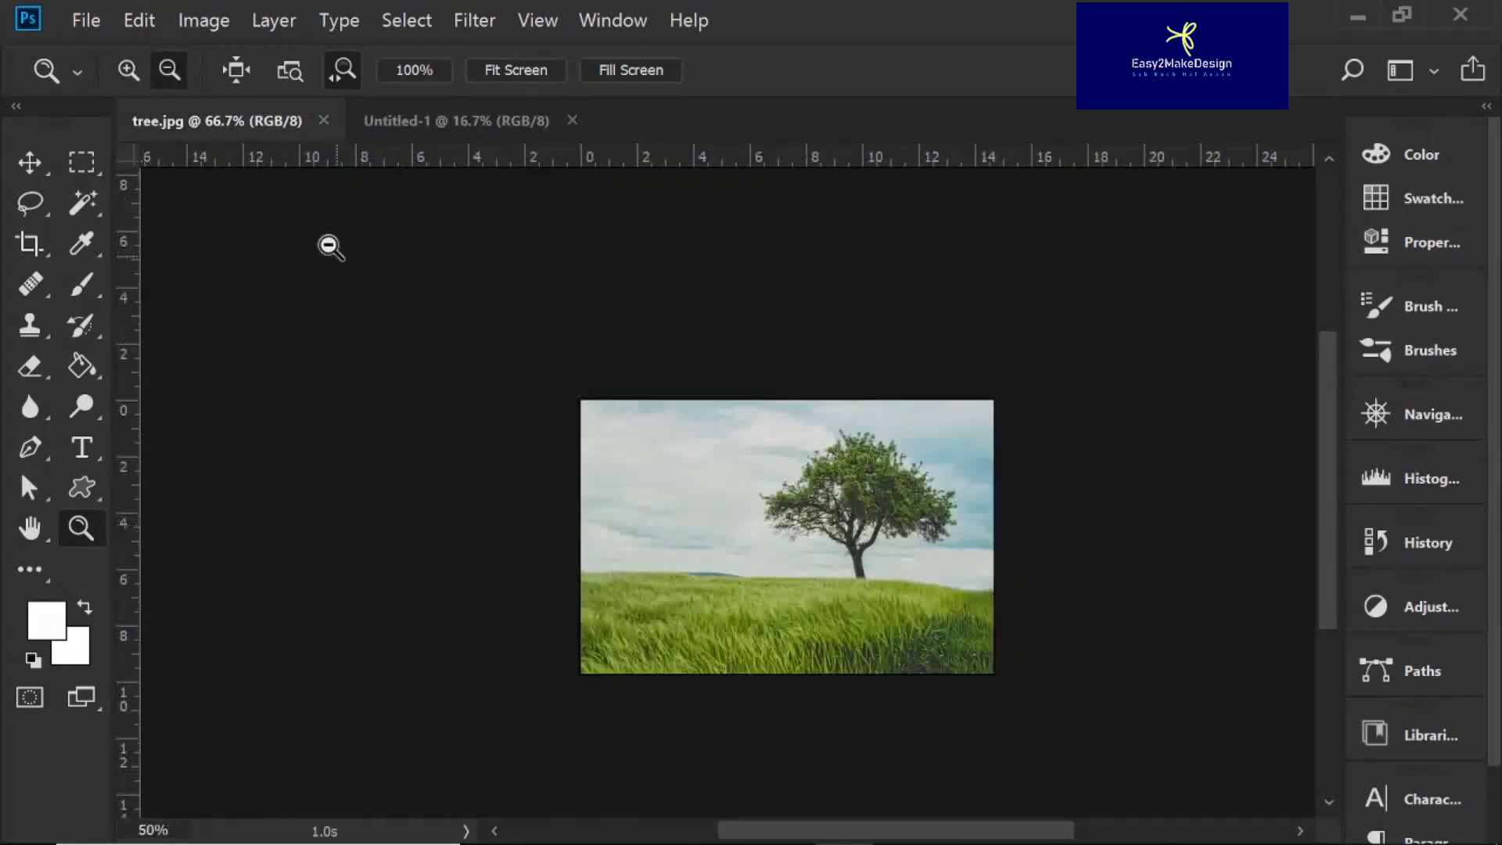
Zoom in on the tree's foliage to 500% with the Zoom tool.
left_click(130, 67)
left_click(808, 503)
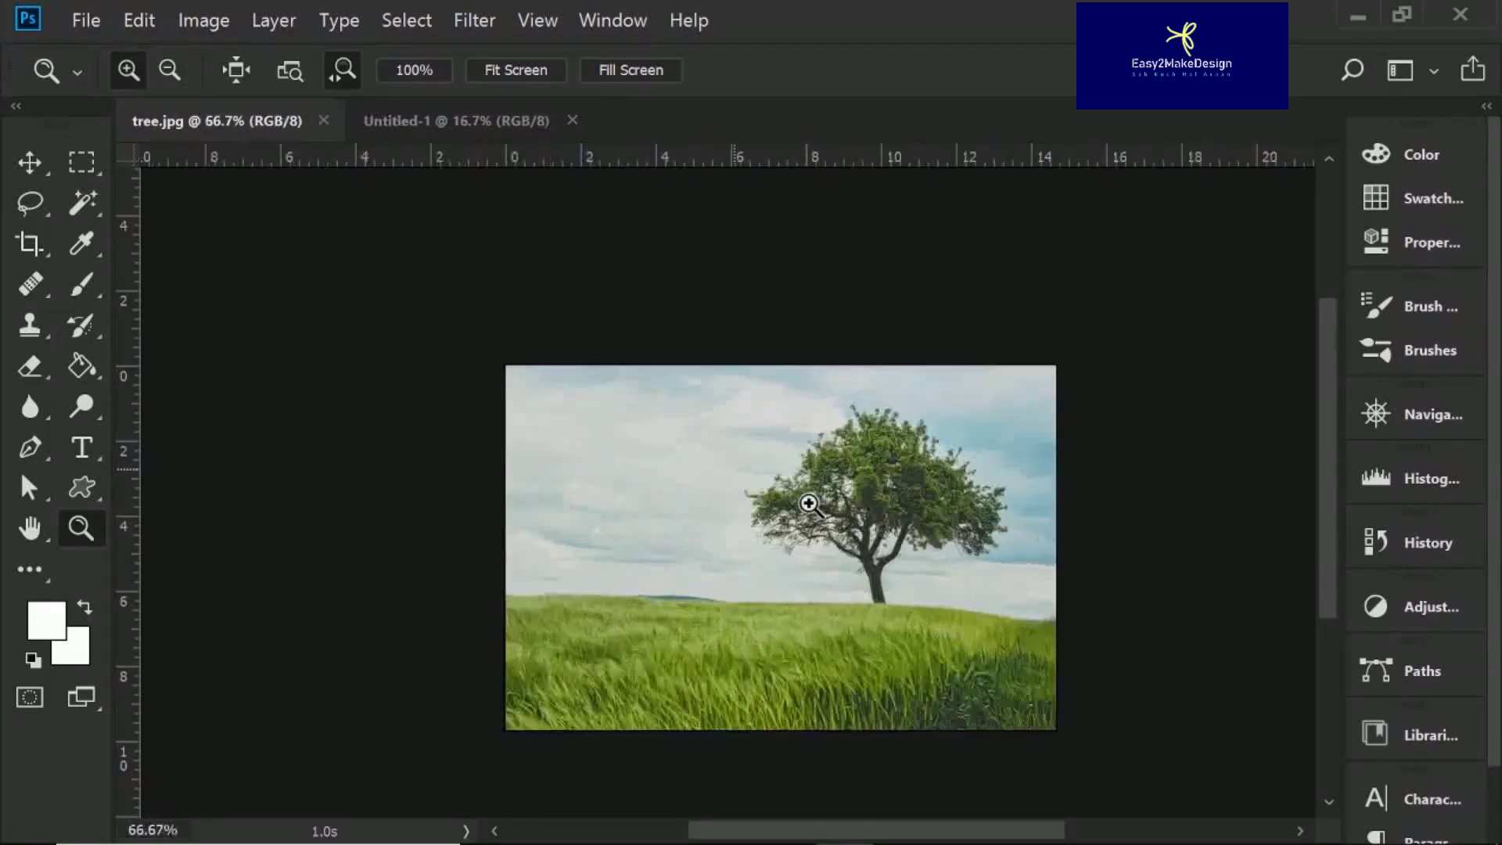
left_click(809, 503)
left_click(808, 503)
left_click(809, 503)
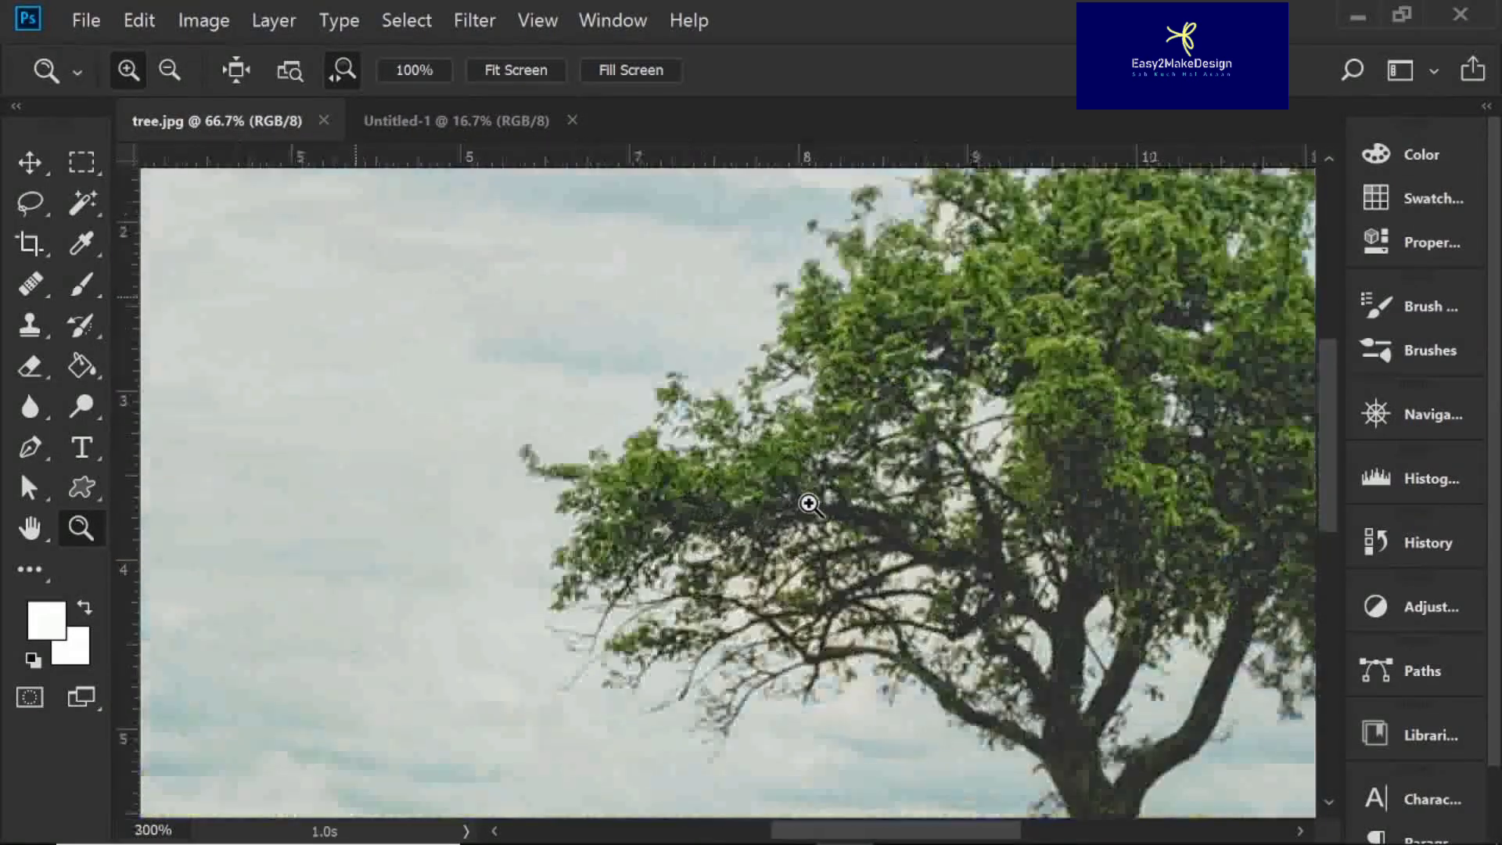
left_click(808, 503)
left_click(809, 503)
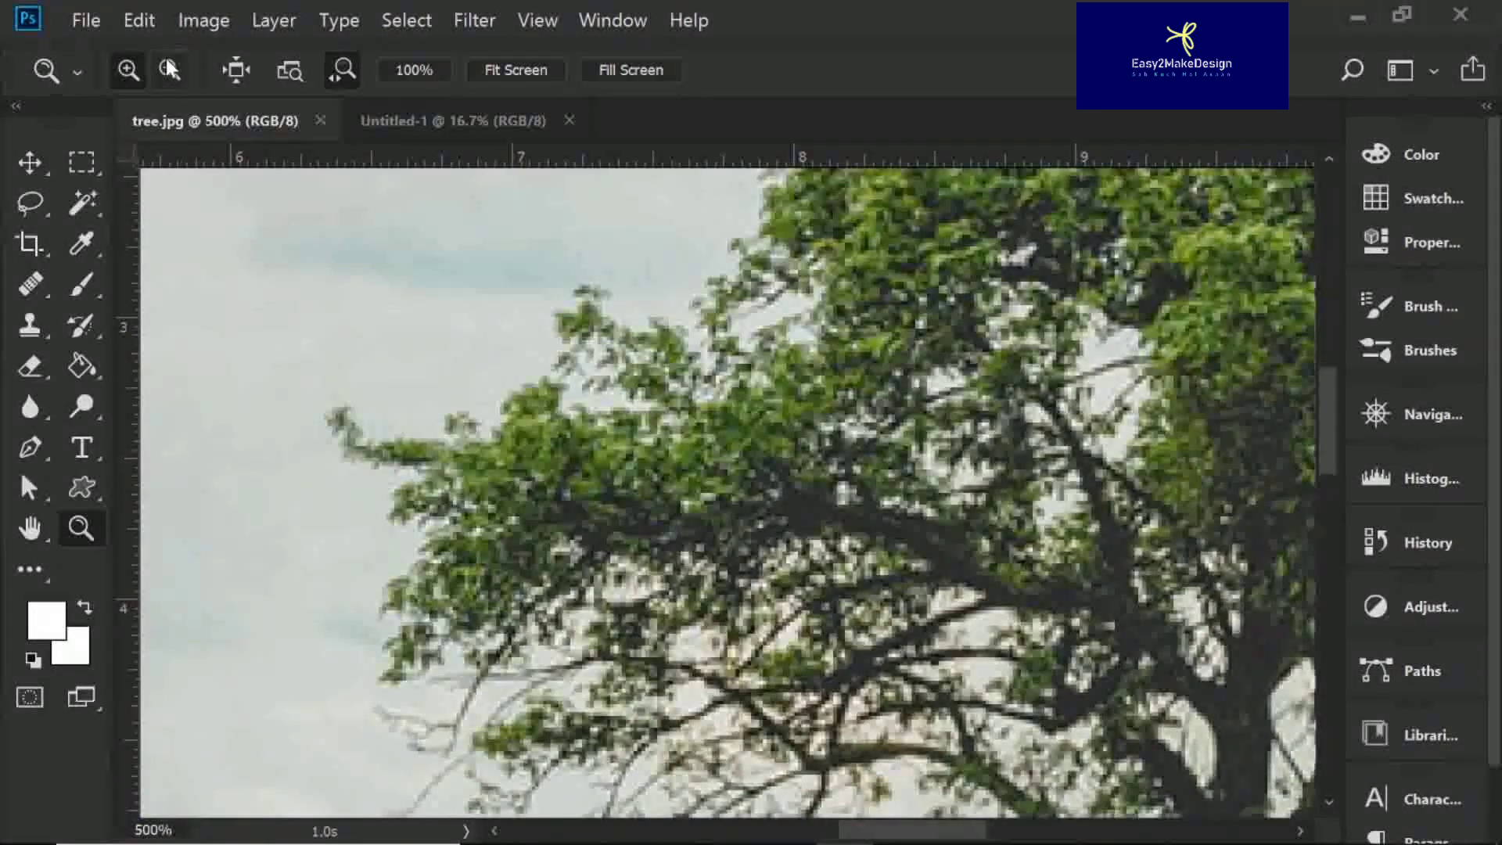
Zoom out from the tree image to 16.67%.
key("alt")
left_click(575, 548)
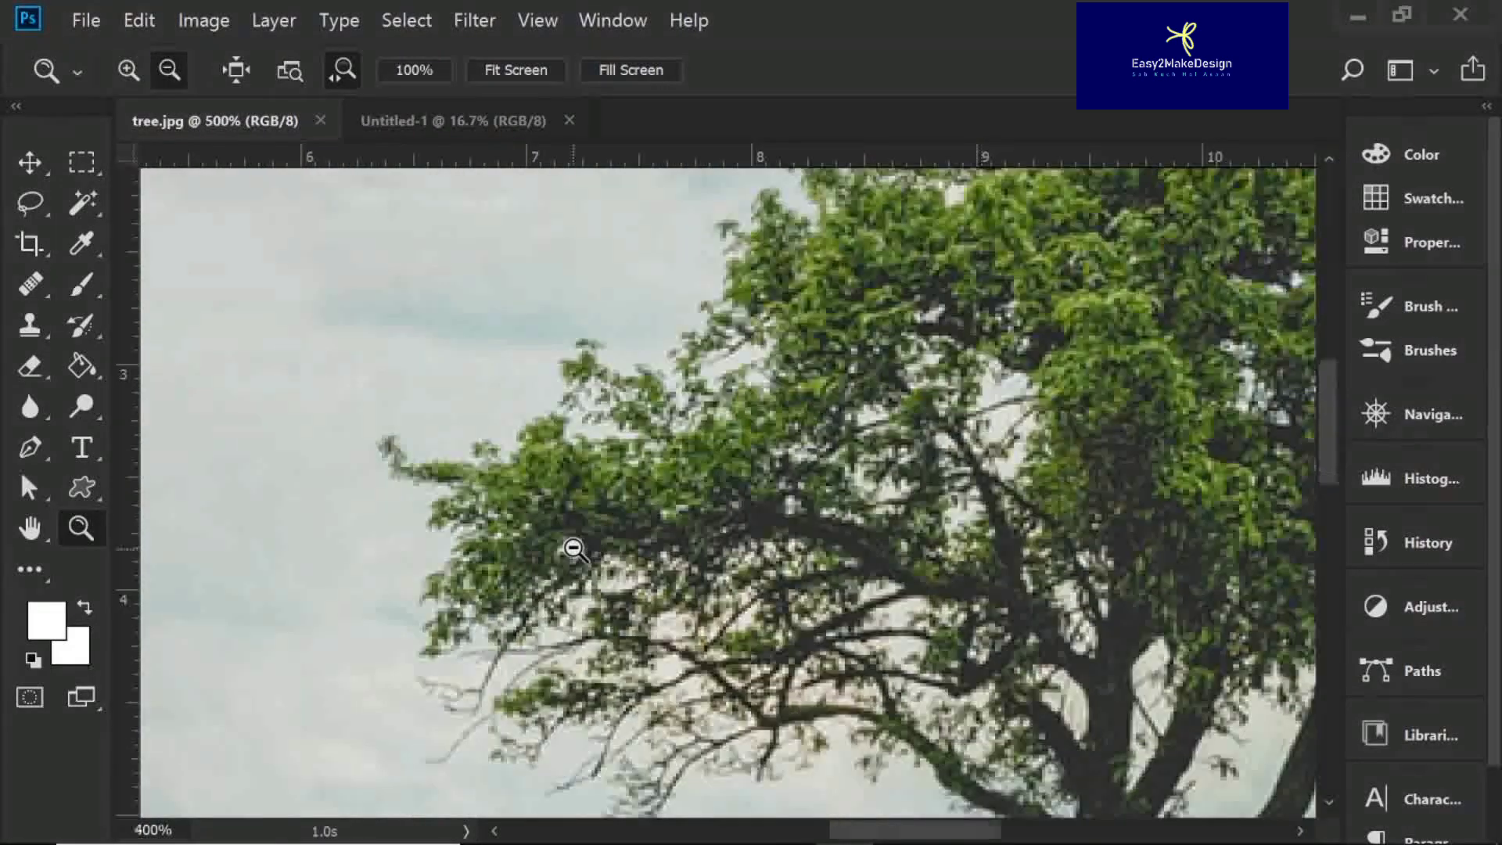
left_click(574, 548)
left_click(574, 548)
left_click(575, 549)
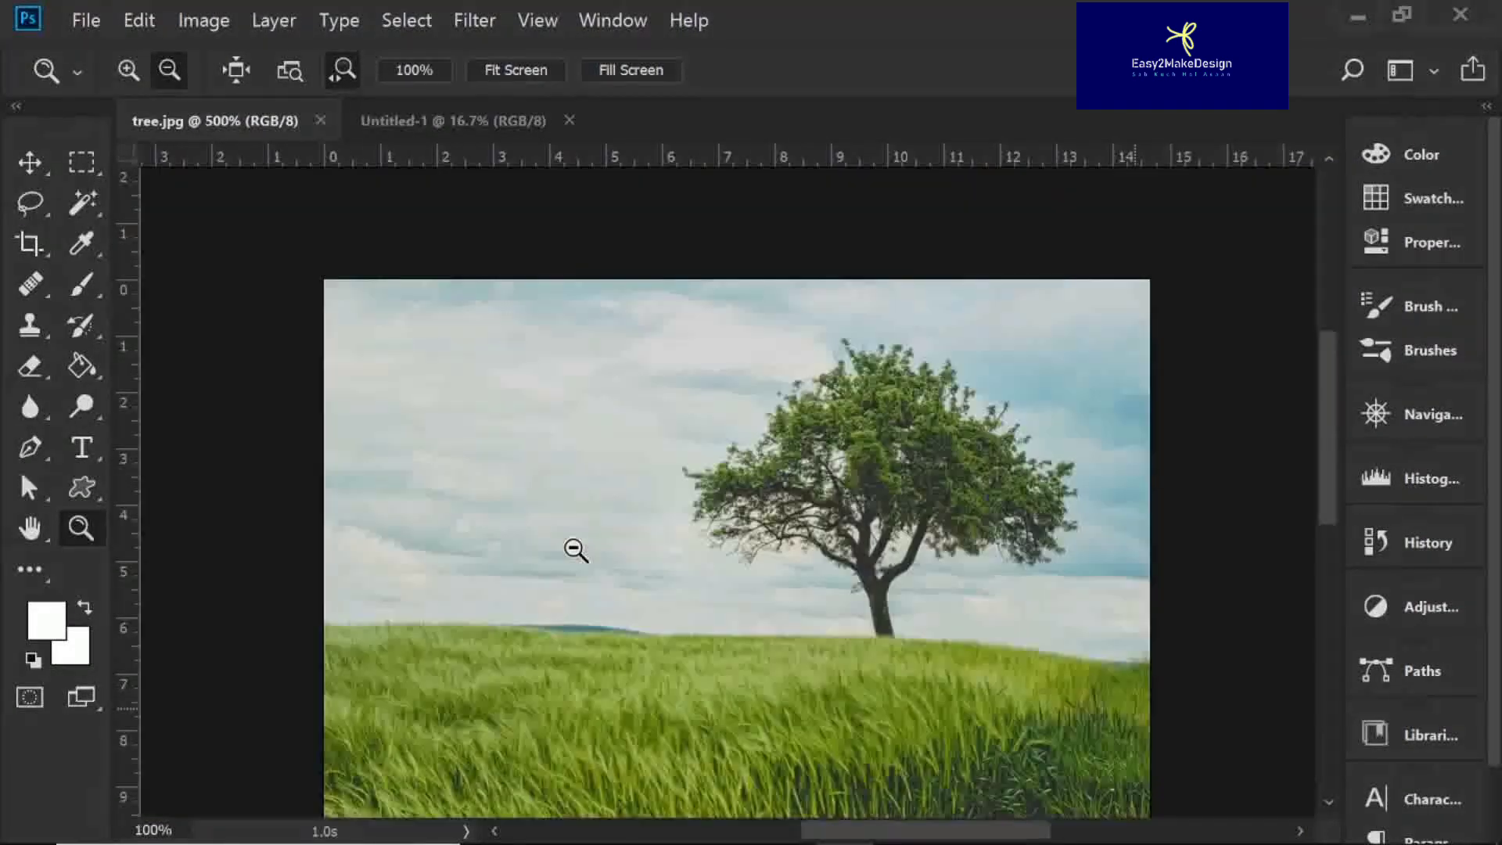
left_click(573, 547)
left_click(571, 493)
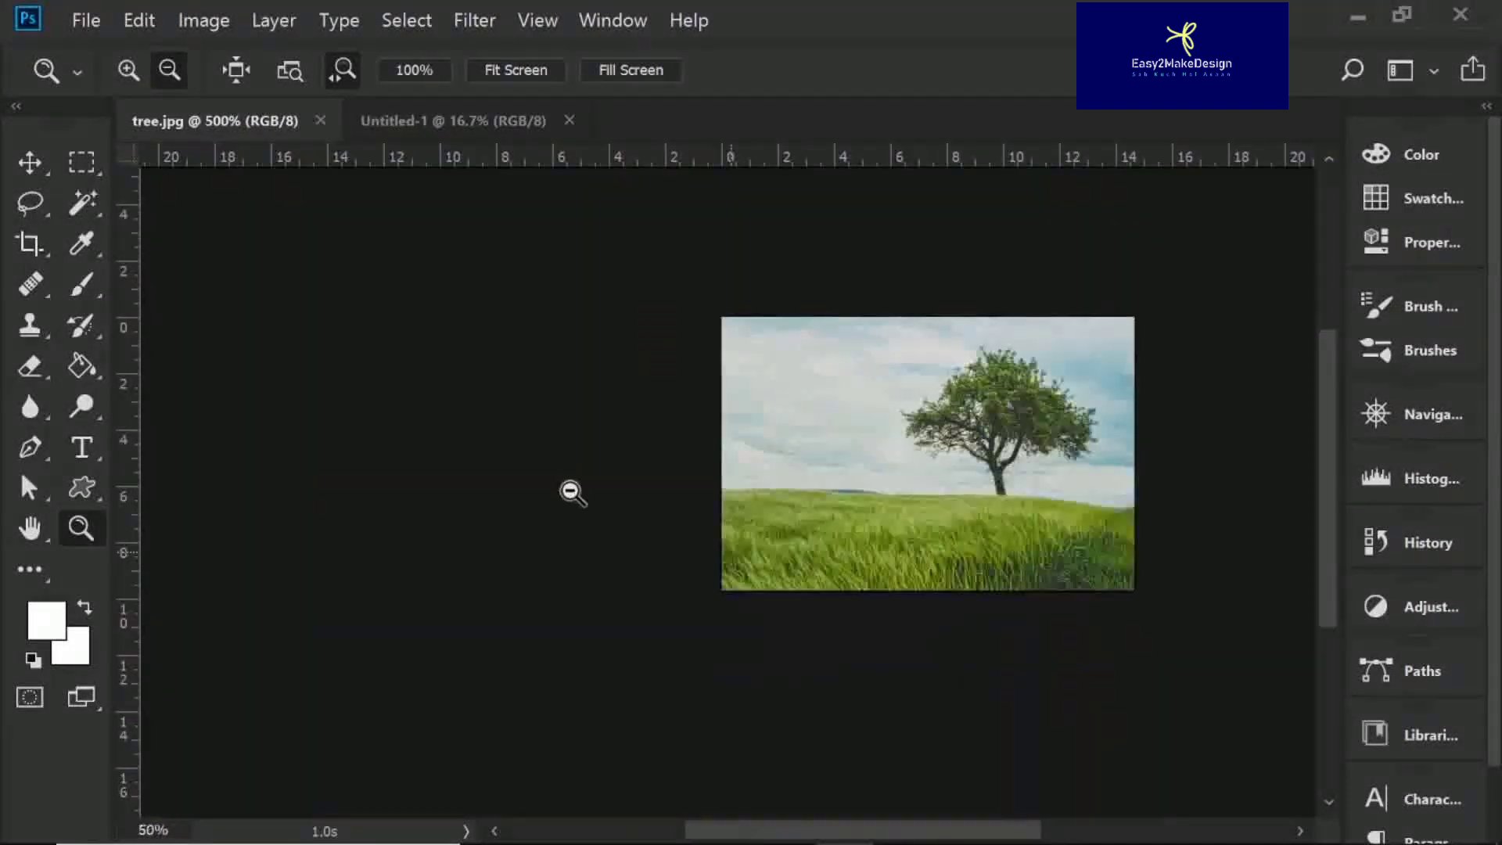
left_click(590, 543)
left_click(591, 543)
left_click(592, 547)
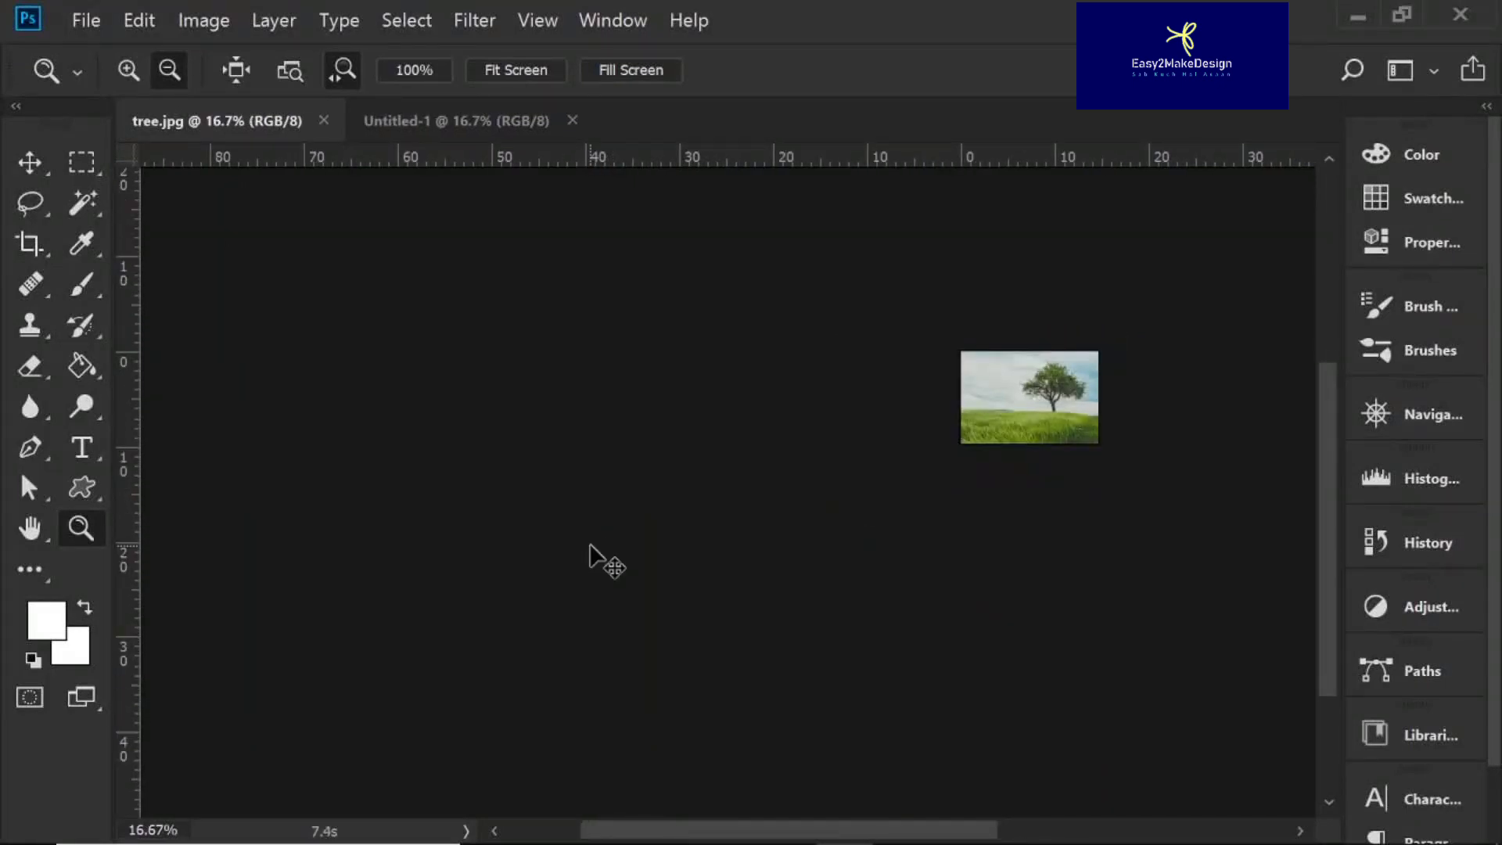
Magnify the tree image view to 200%.
key("ctrl+plus")
key("ctrl+plus")
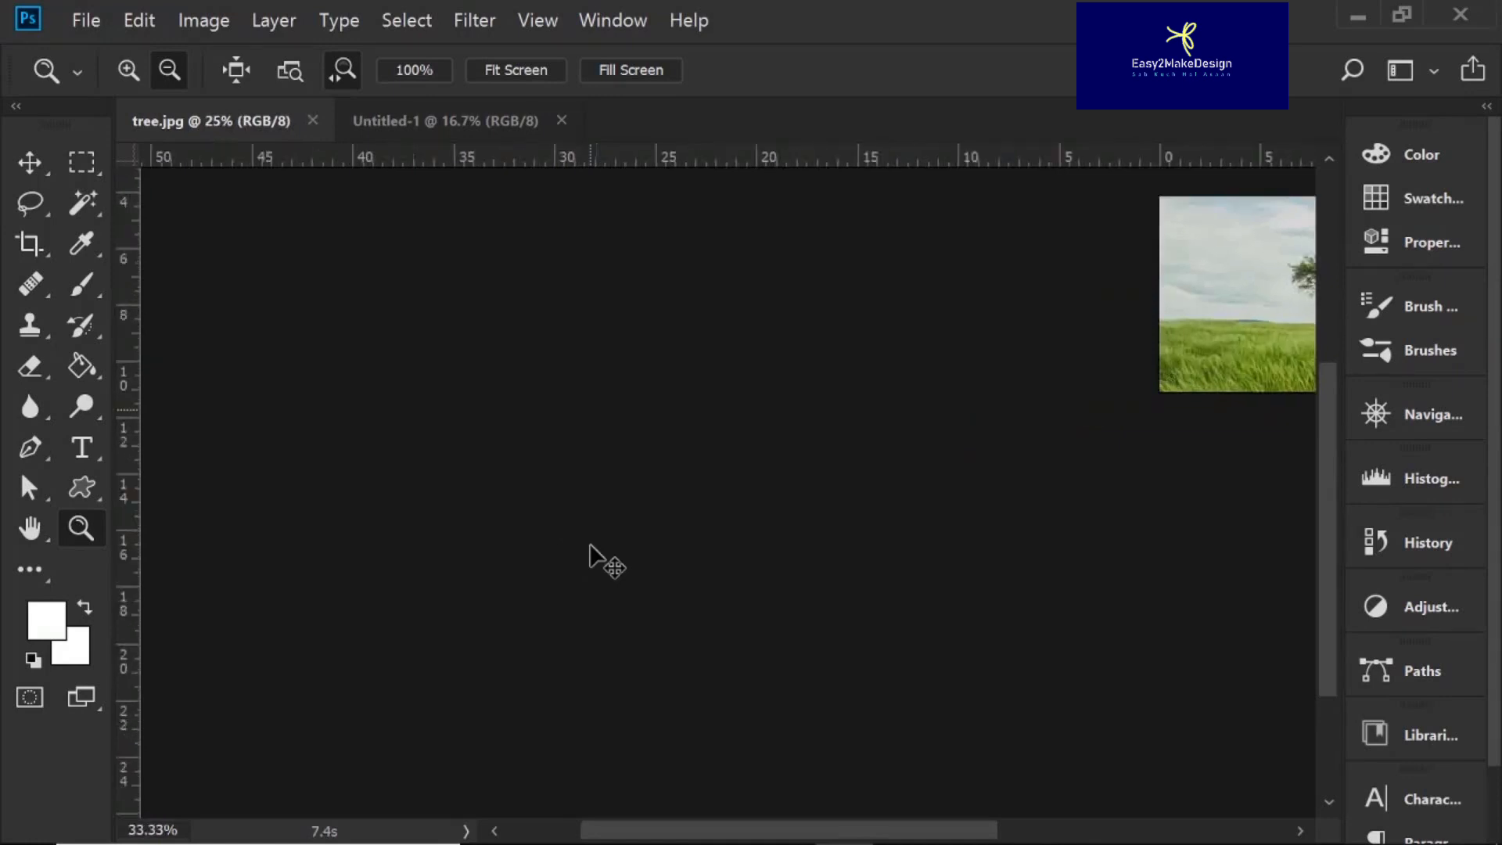
key("ctrl+plus")
key("ctrl+plus")
key("ctrl+plus")
key("ctrl+plus")
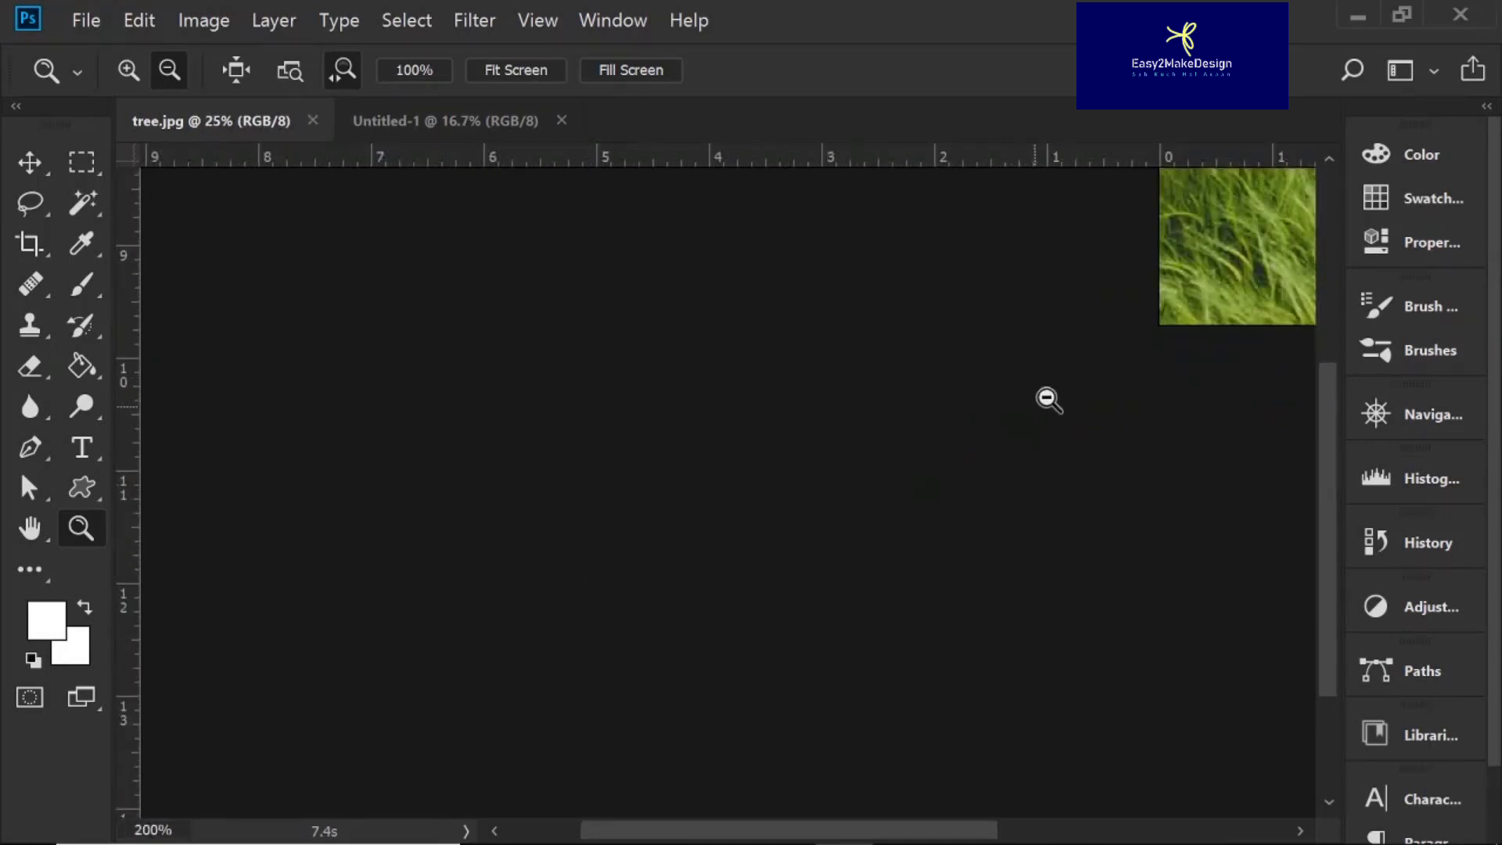
Pan across the magnified image with the Hand tool from the grass corner to the tree.
key("h")
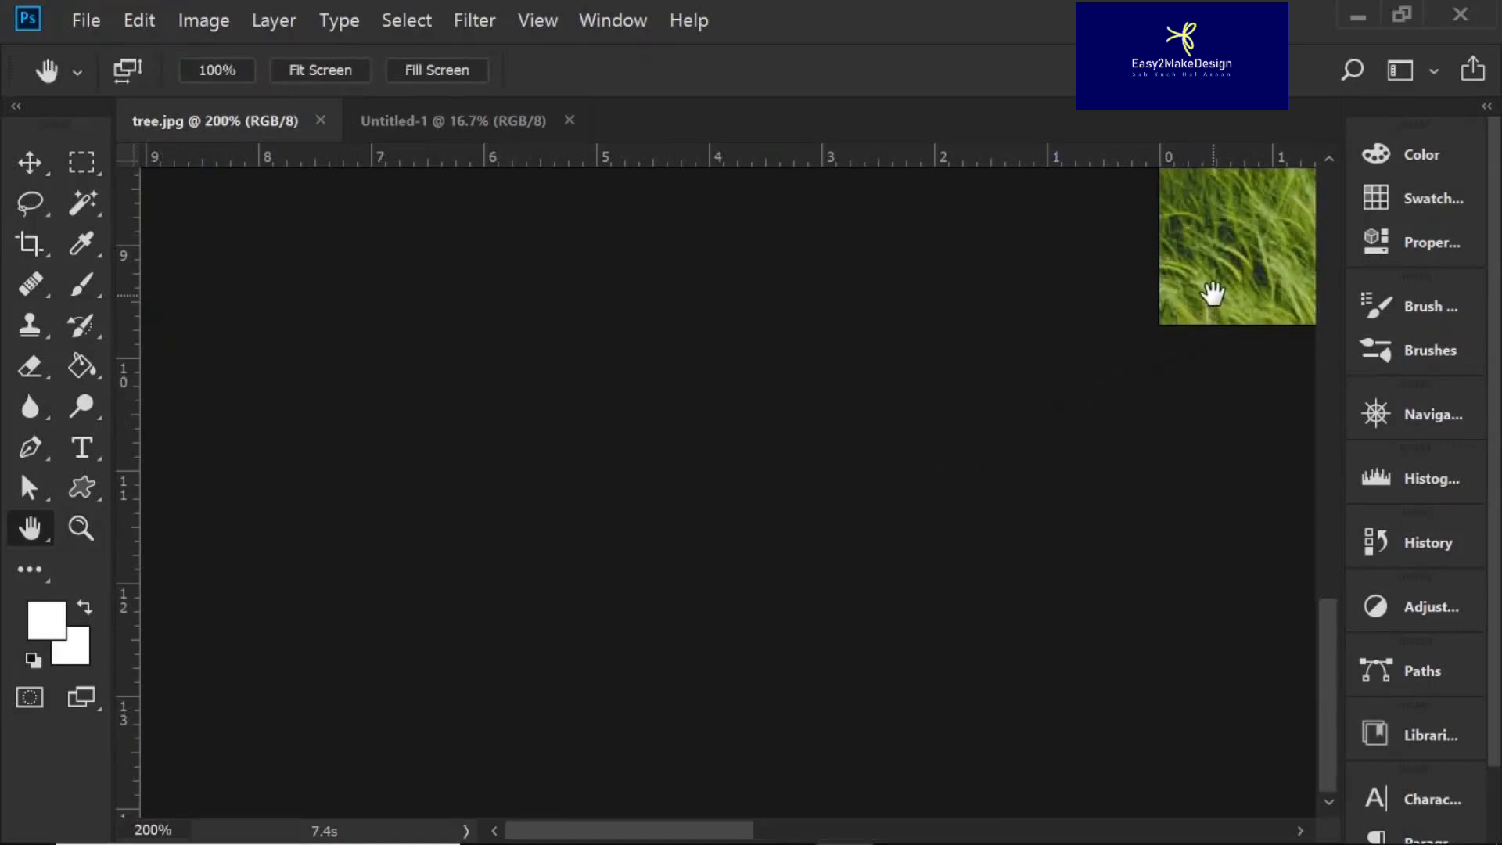
left_click_drag(1169, 316, 683, 590)
left_click_drag(1058, 412, 982, 449)
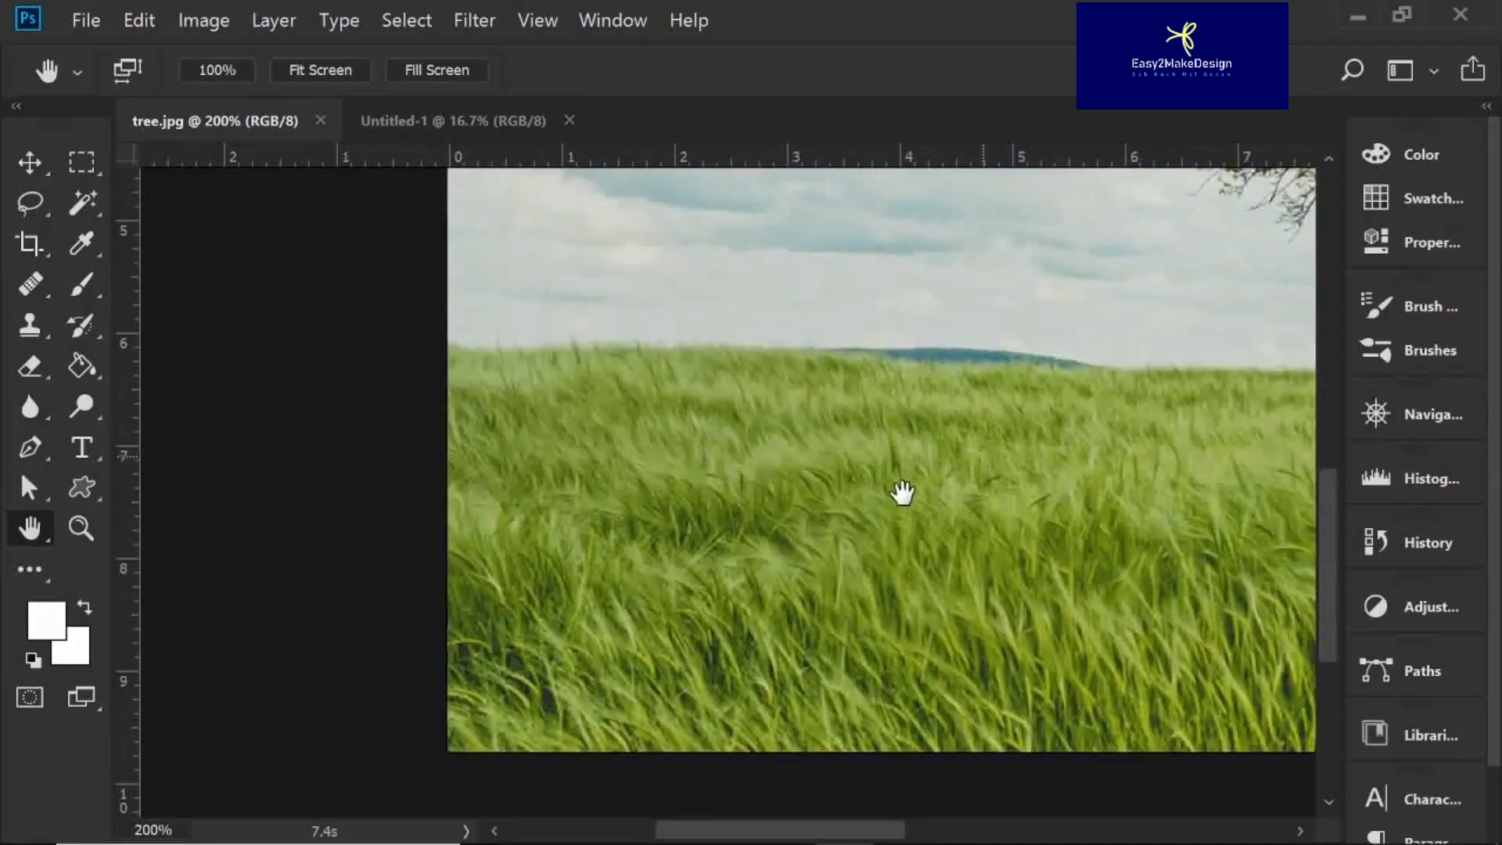
left_click_drag(899, 490, 771, 583)
left_click_drag(866, 517, 777, 578)
left_click_drag(899, 436, 623, 560)
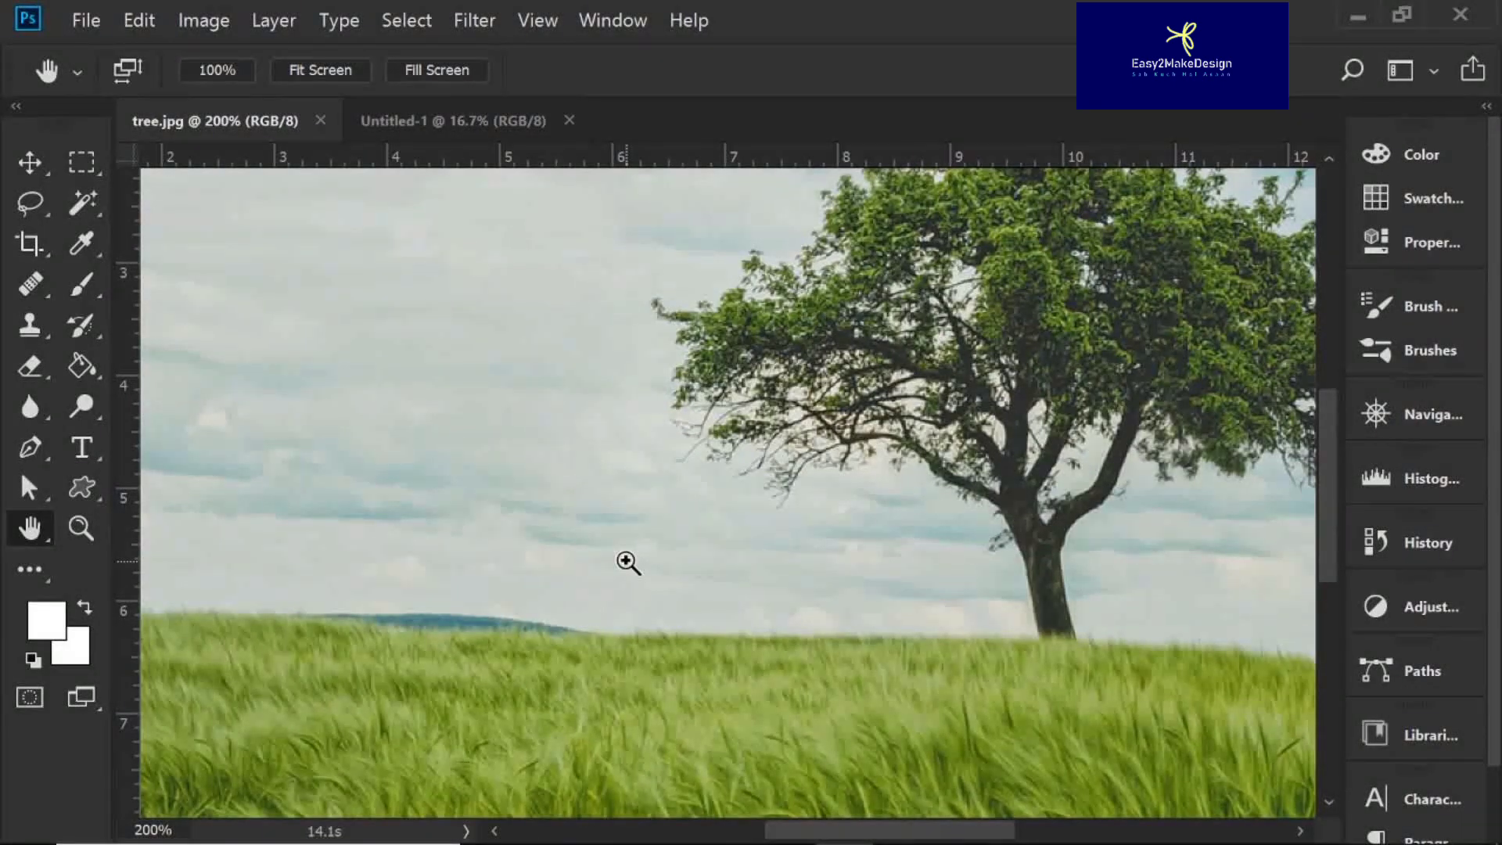
Zoom the tree image out to 50% and pan it around the workspace with the Hand tool.
key("ctrl+minus")
key("ctrl+minus")
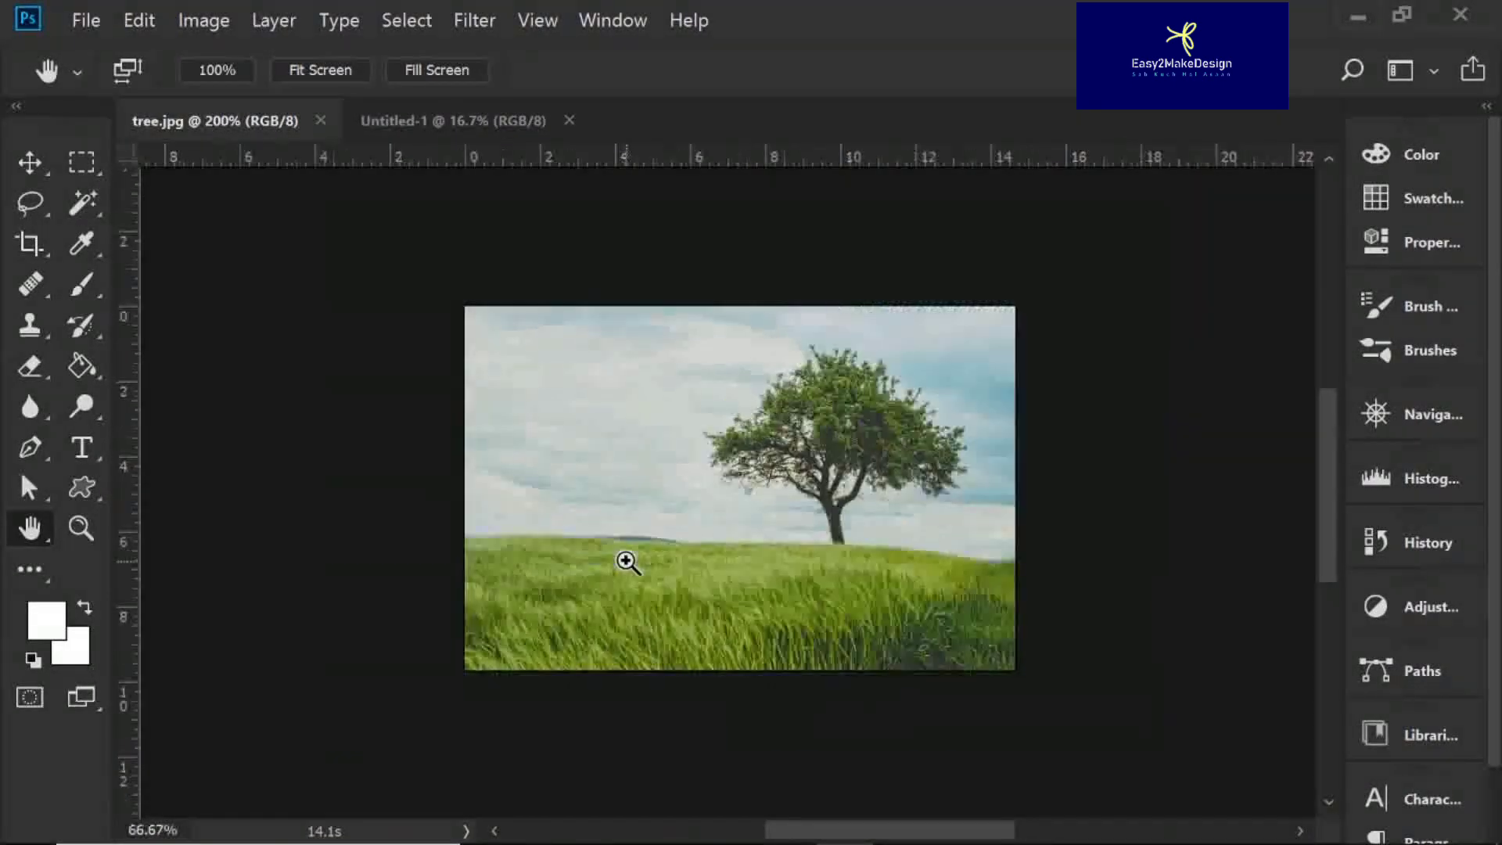
key("ctrl+minus")
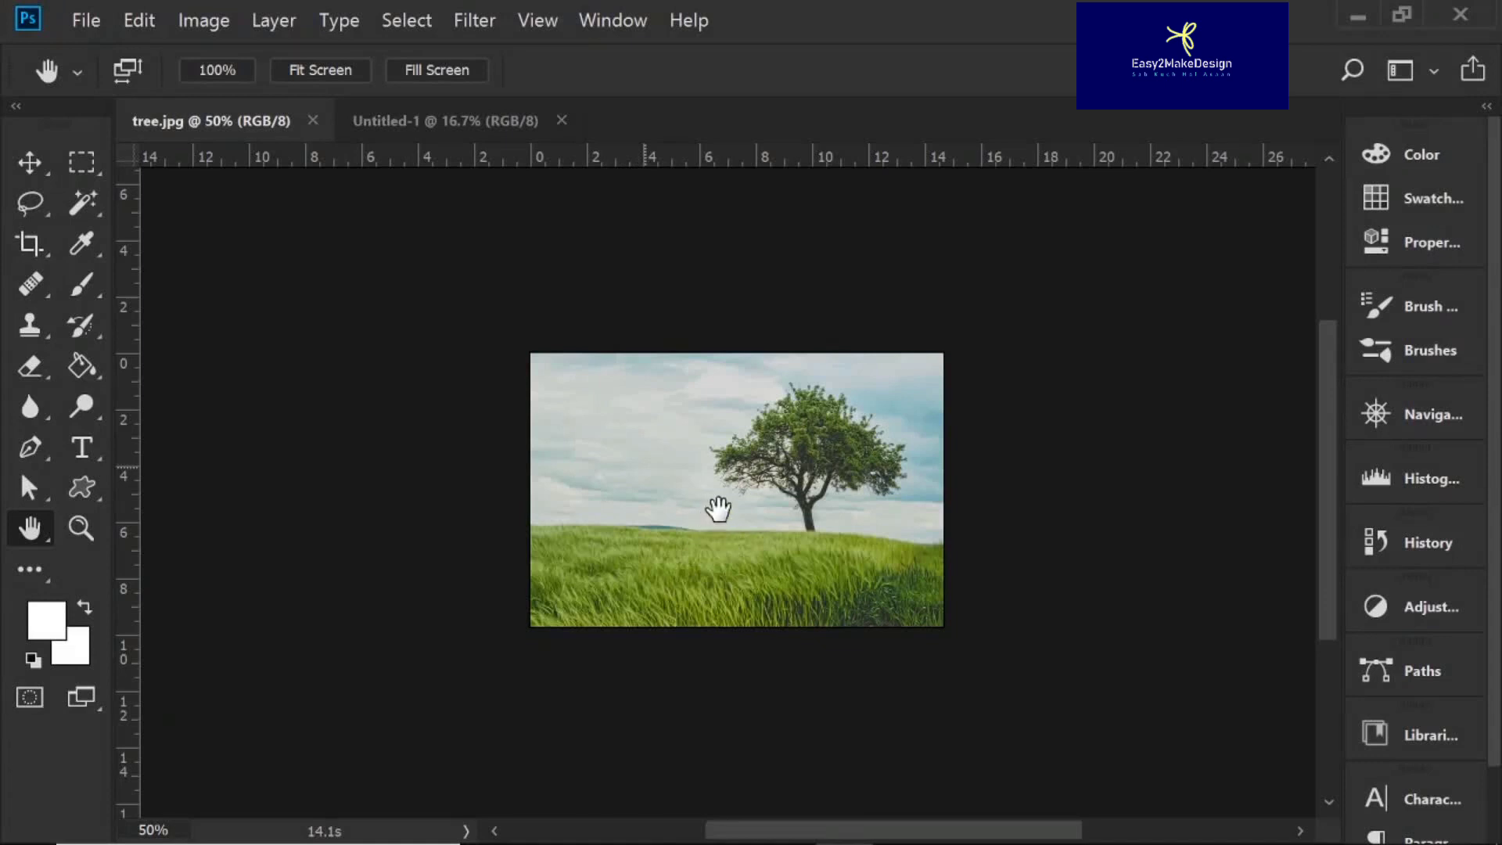
left_click_drag(724, 523, 701, 613)
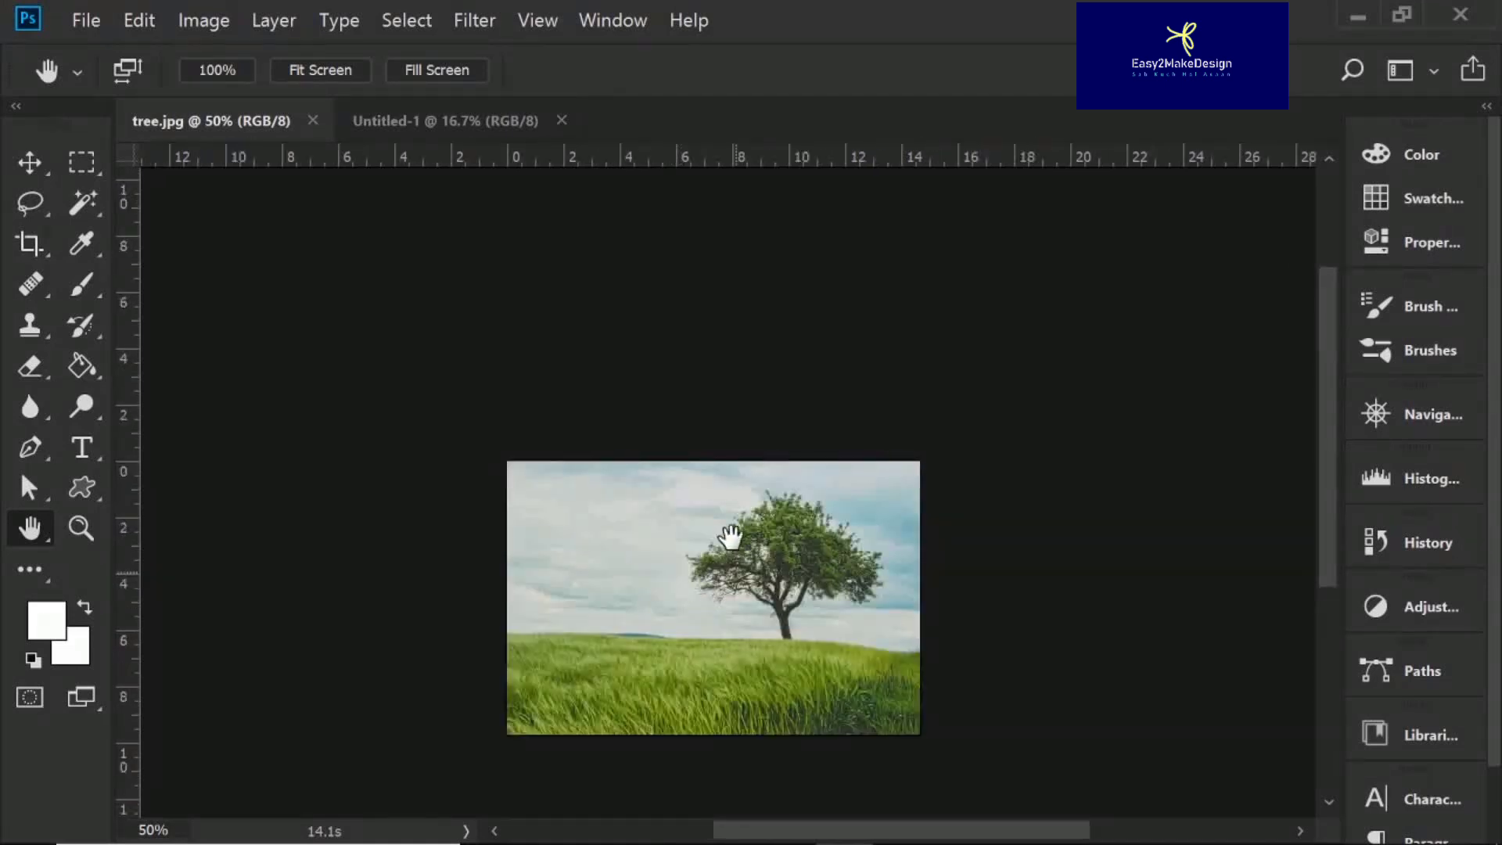
left_click_drag(727, 530, 744, 472)
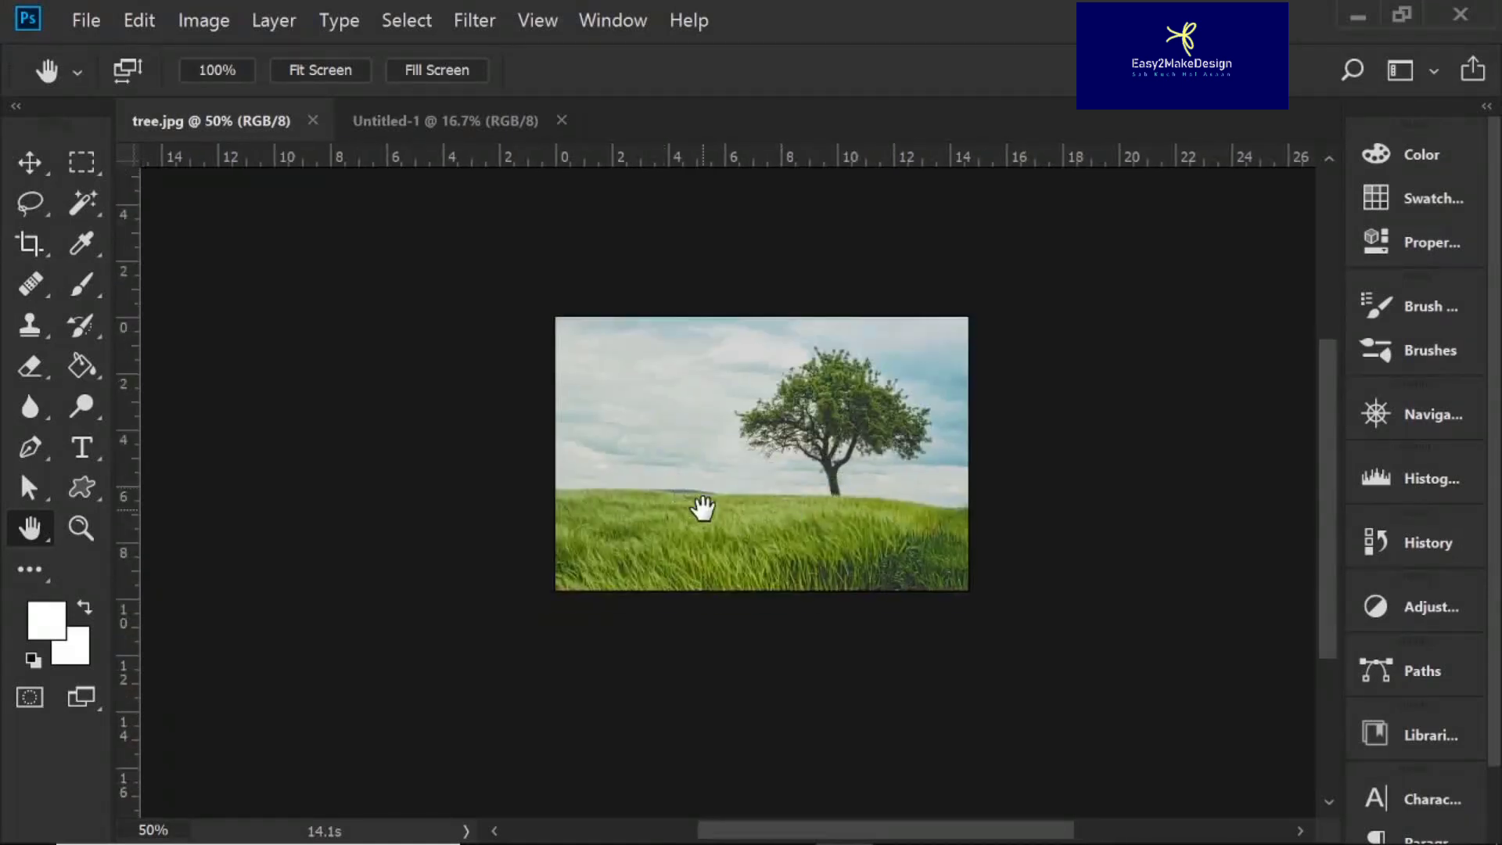
With the Move tool active, zoom to 400% and temporarily use the Hand tool to pan around the tree trunk.
key("v")
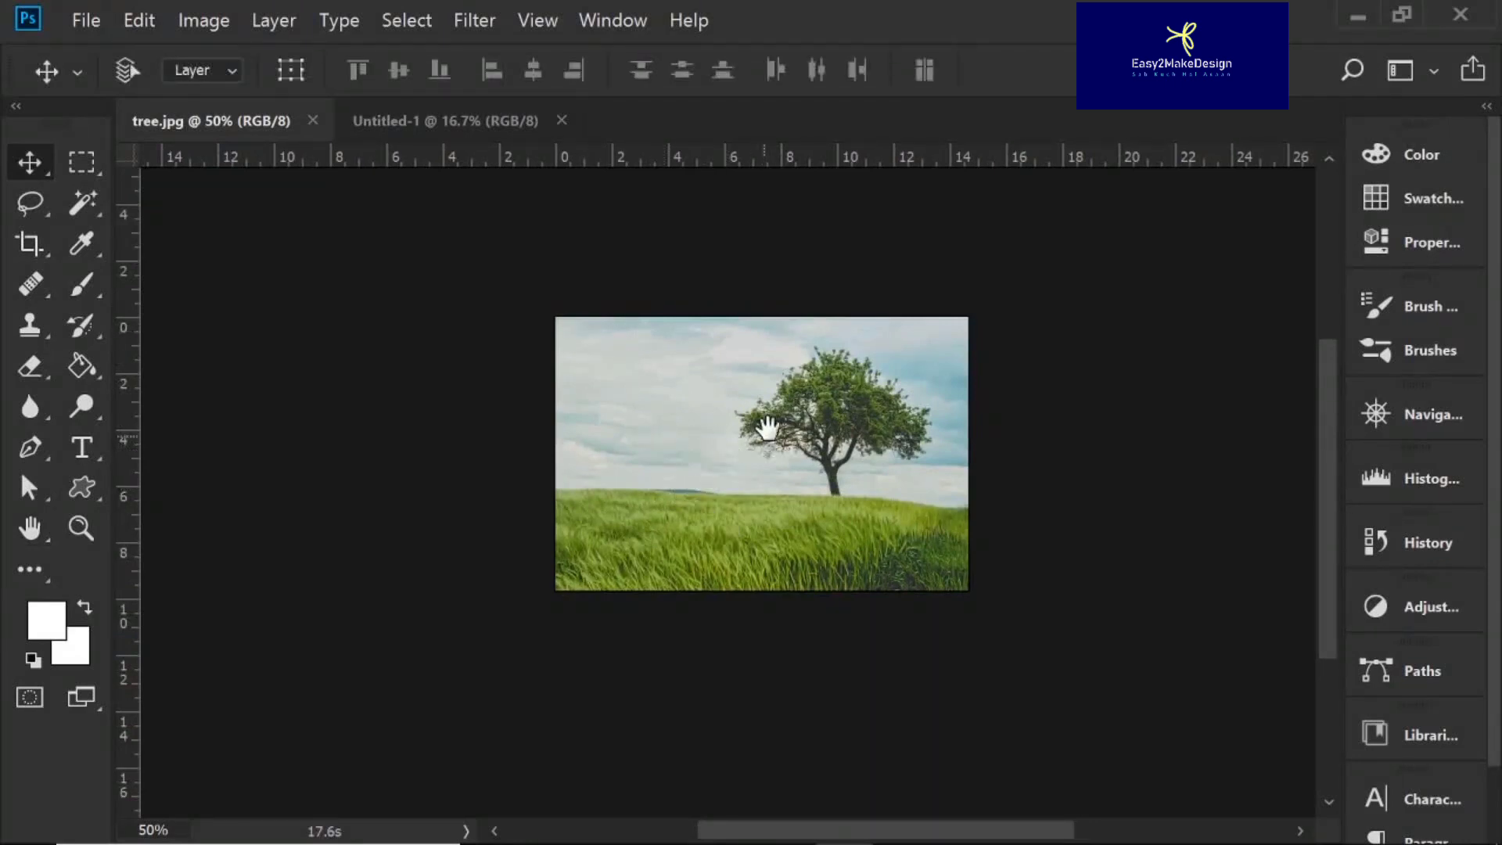
key("space")
scroll(832, 406, "up", 5)
left_click_drag(673, 468, 701, 506)
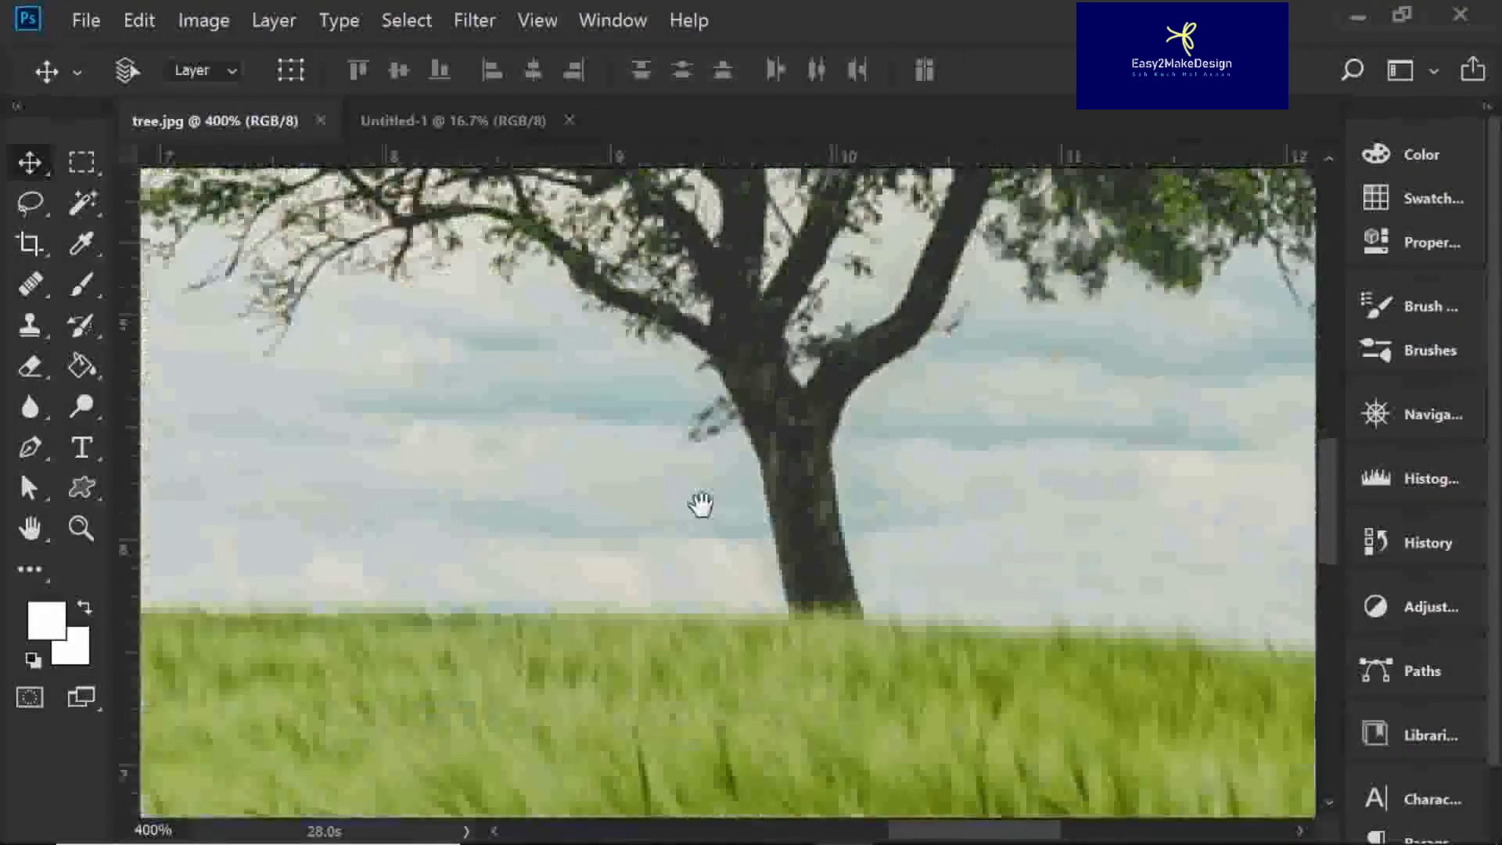
left_click_drag(840, 544, 718, 517)
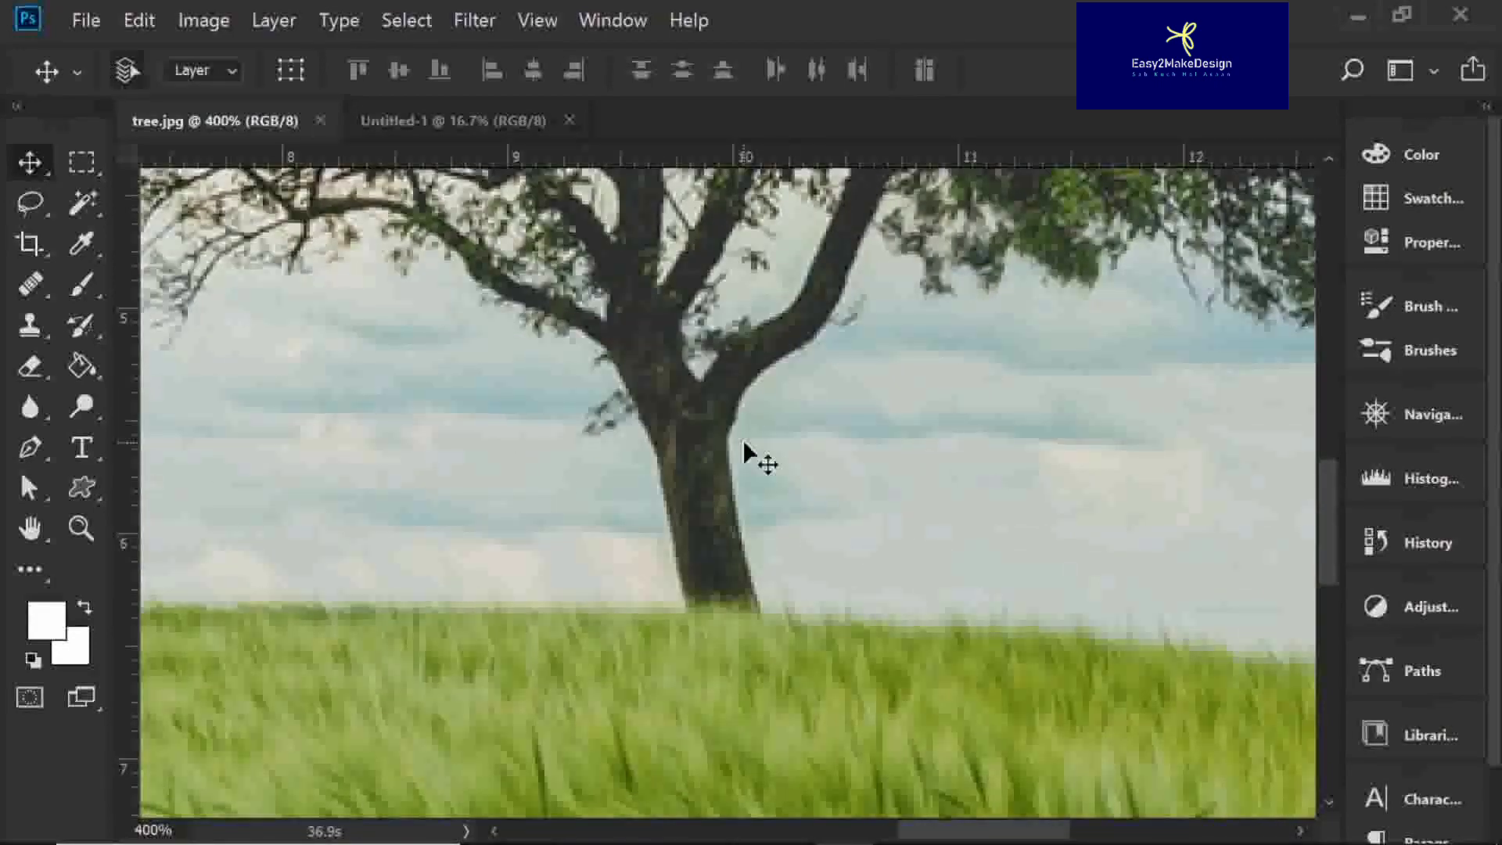
Zoom the tree image out to 50% and fit it to the window.
key("ctrl+minus")
key("ctrl+minus")
key("ctrl+minus")
key("ctrl+minus")
key("ctrl+minus")
key("z")
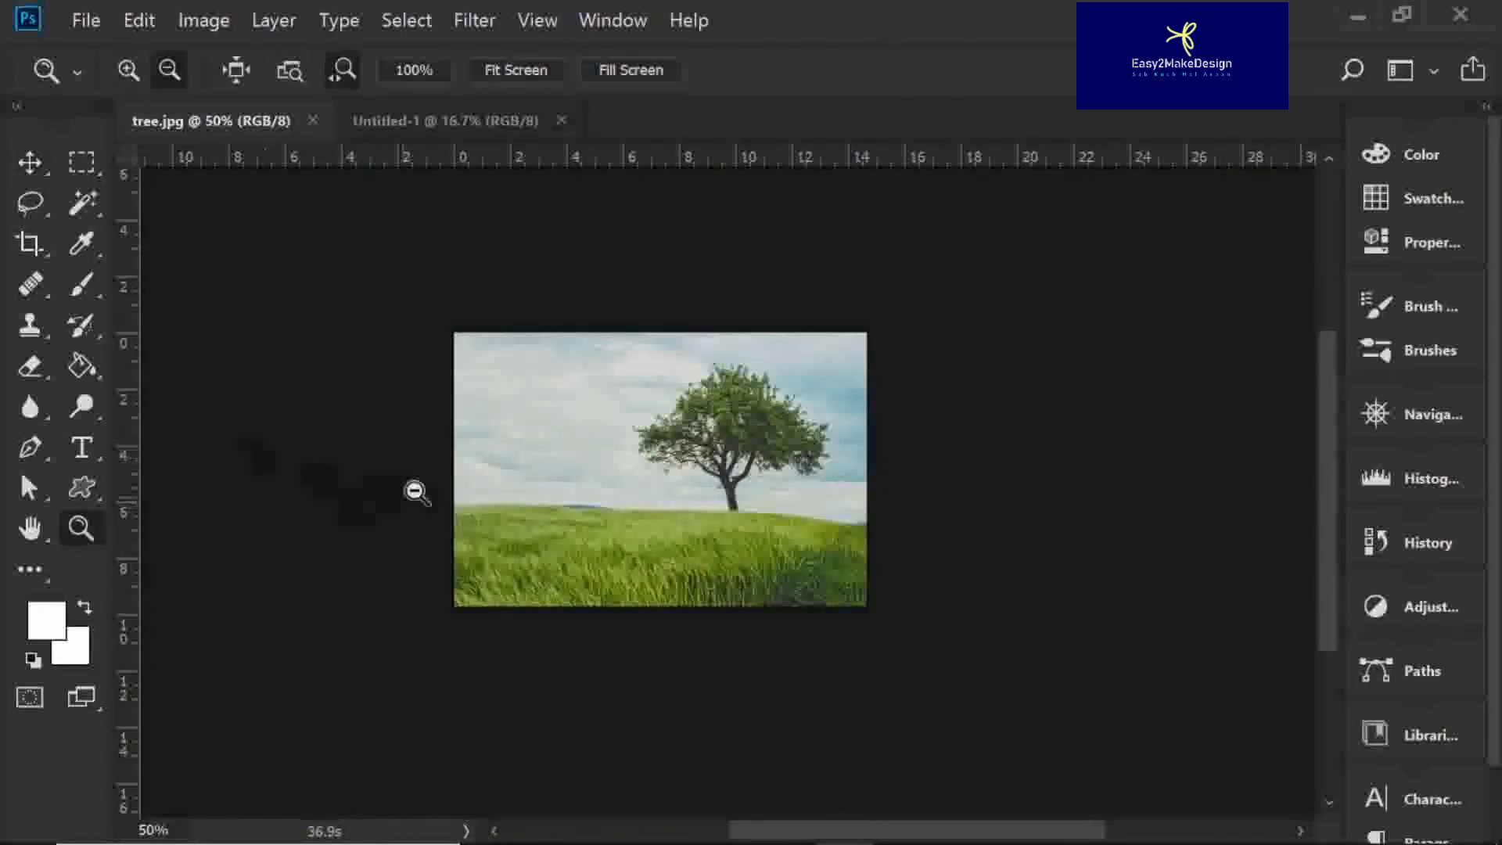
double_click(31, 528)
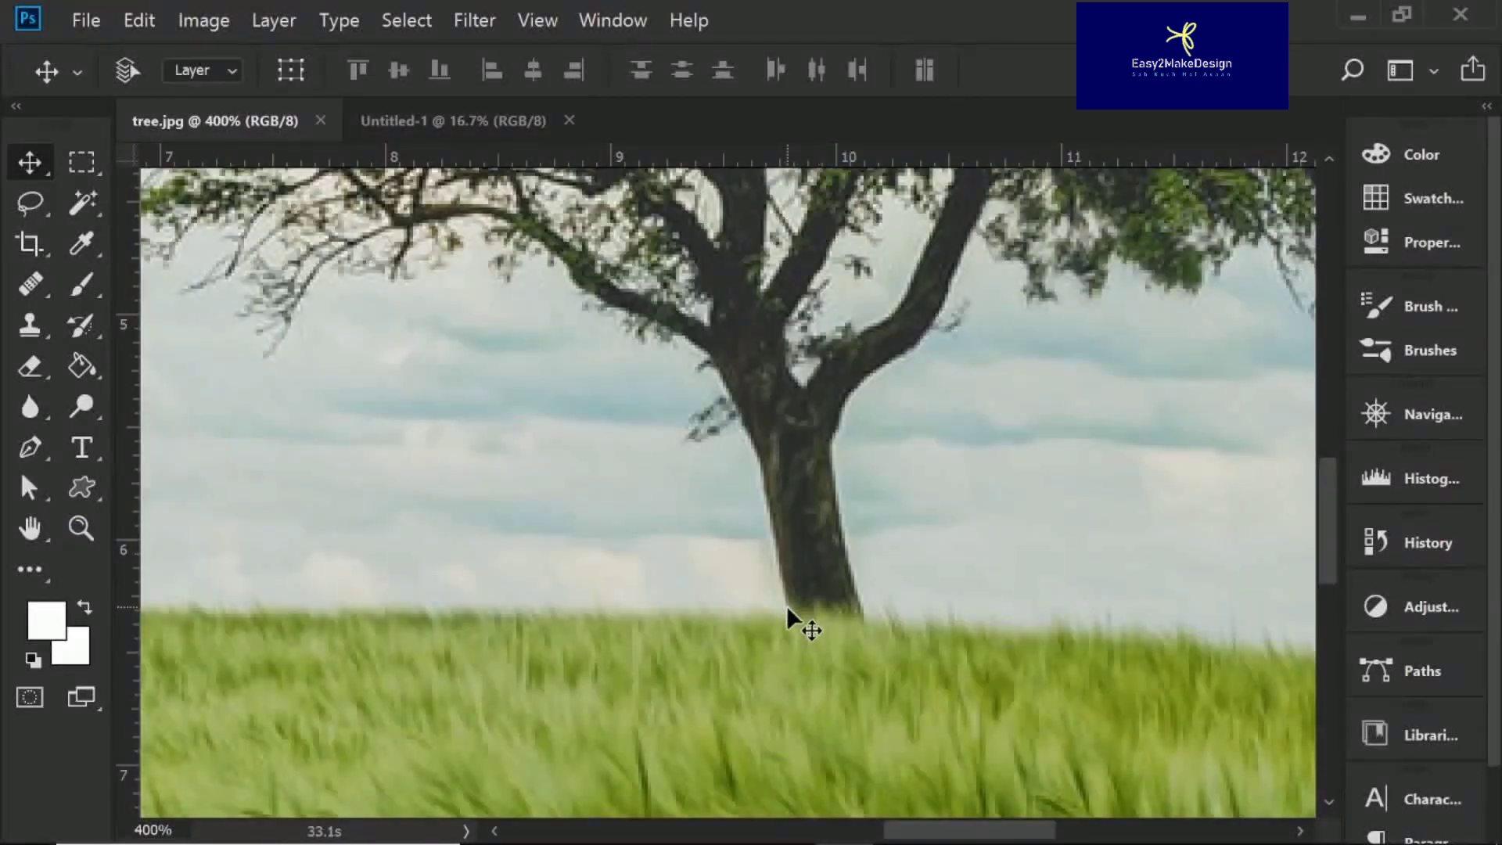
key("space")
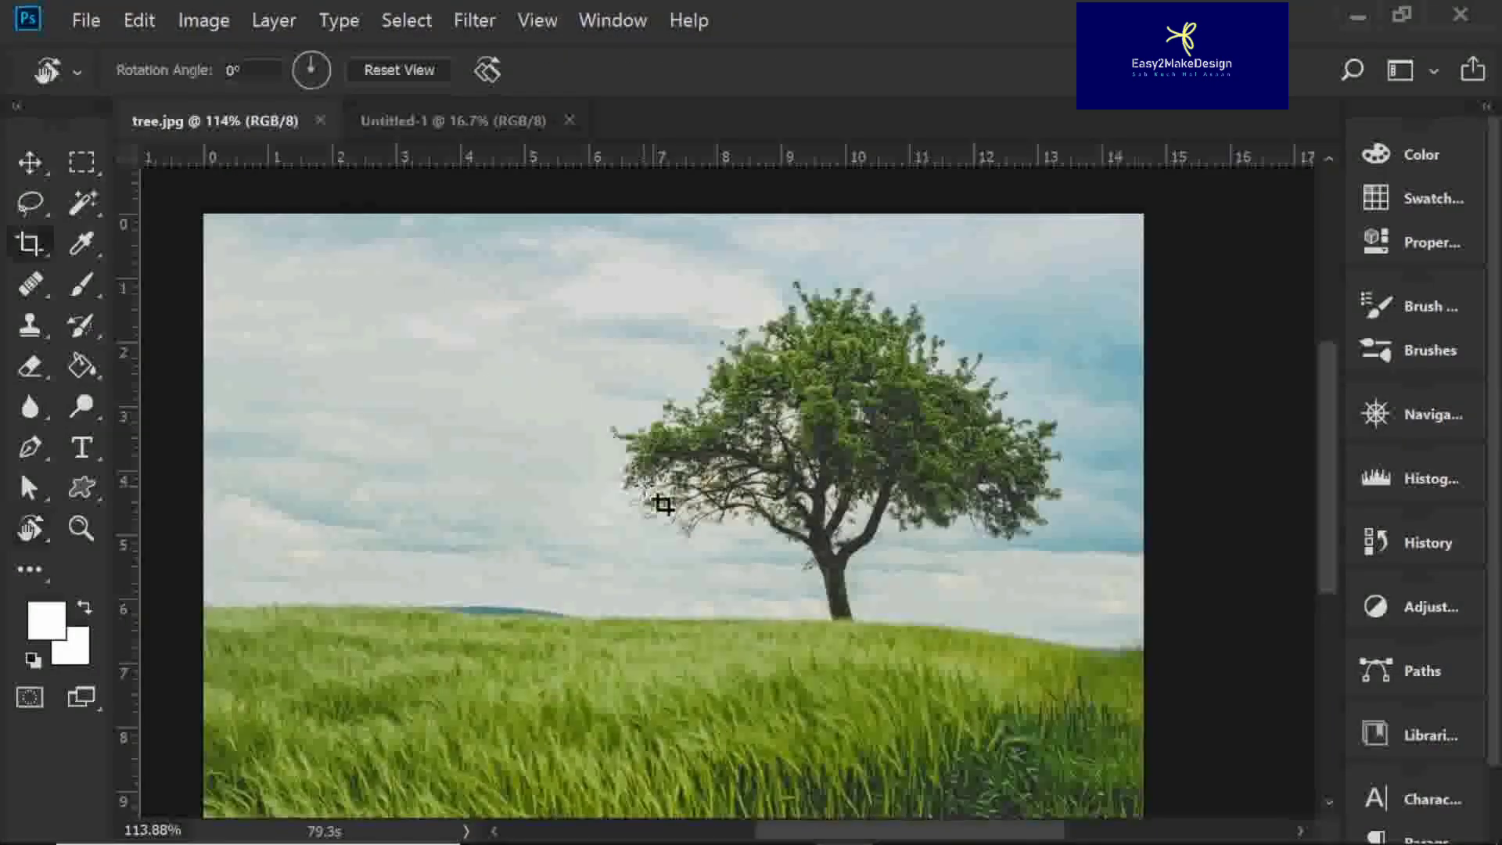
Paint a copy of the tree over the sky with the Healing Brush at size 90, and revert the image.
key("c")
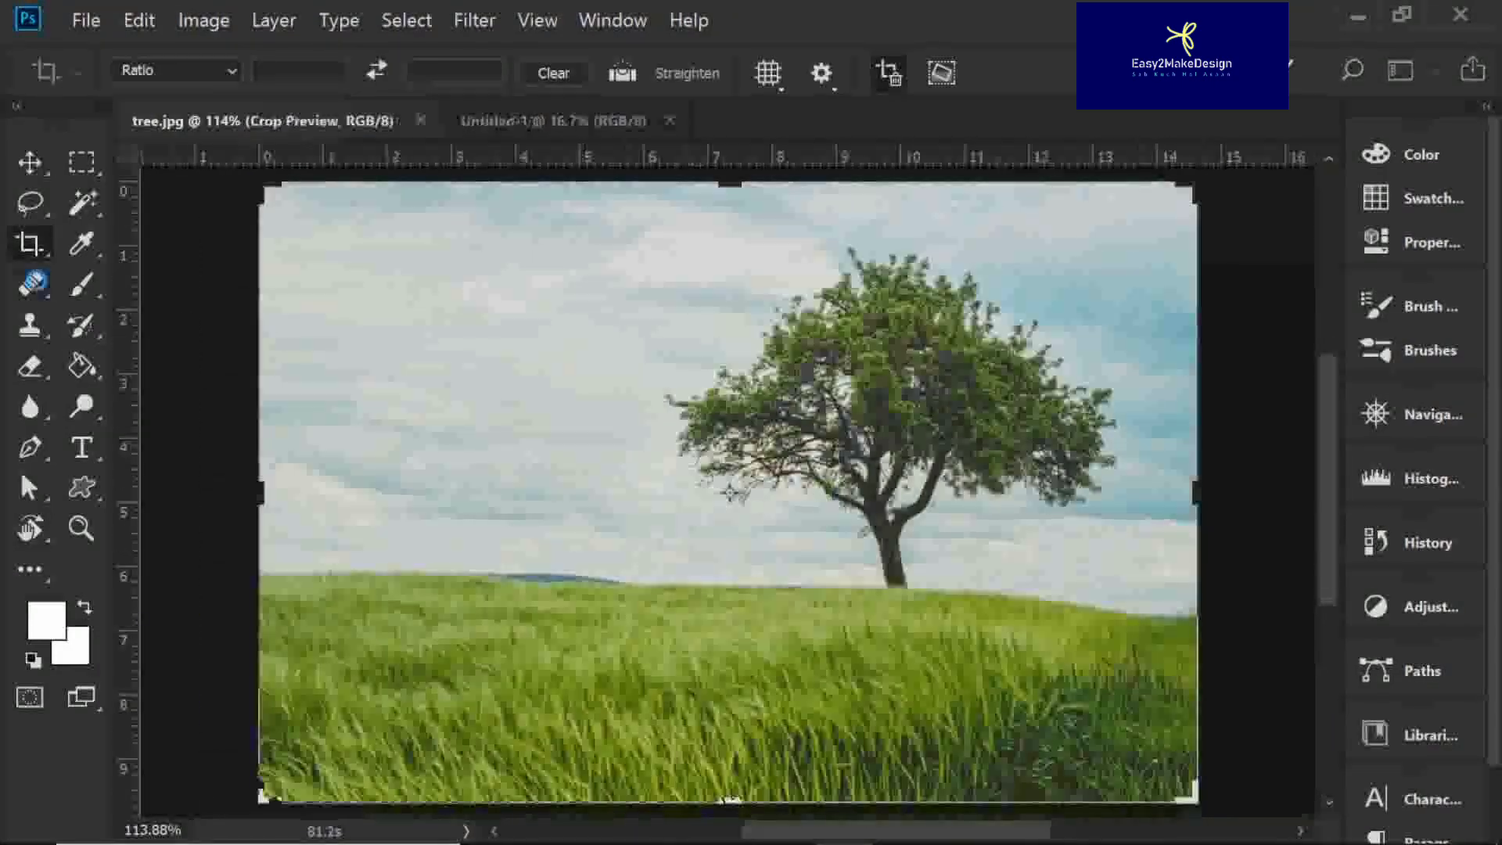
left_click(30, 283)
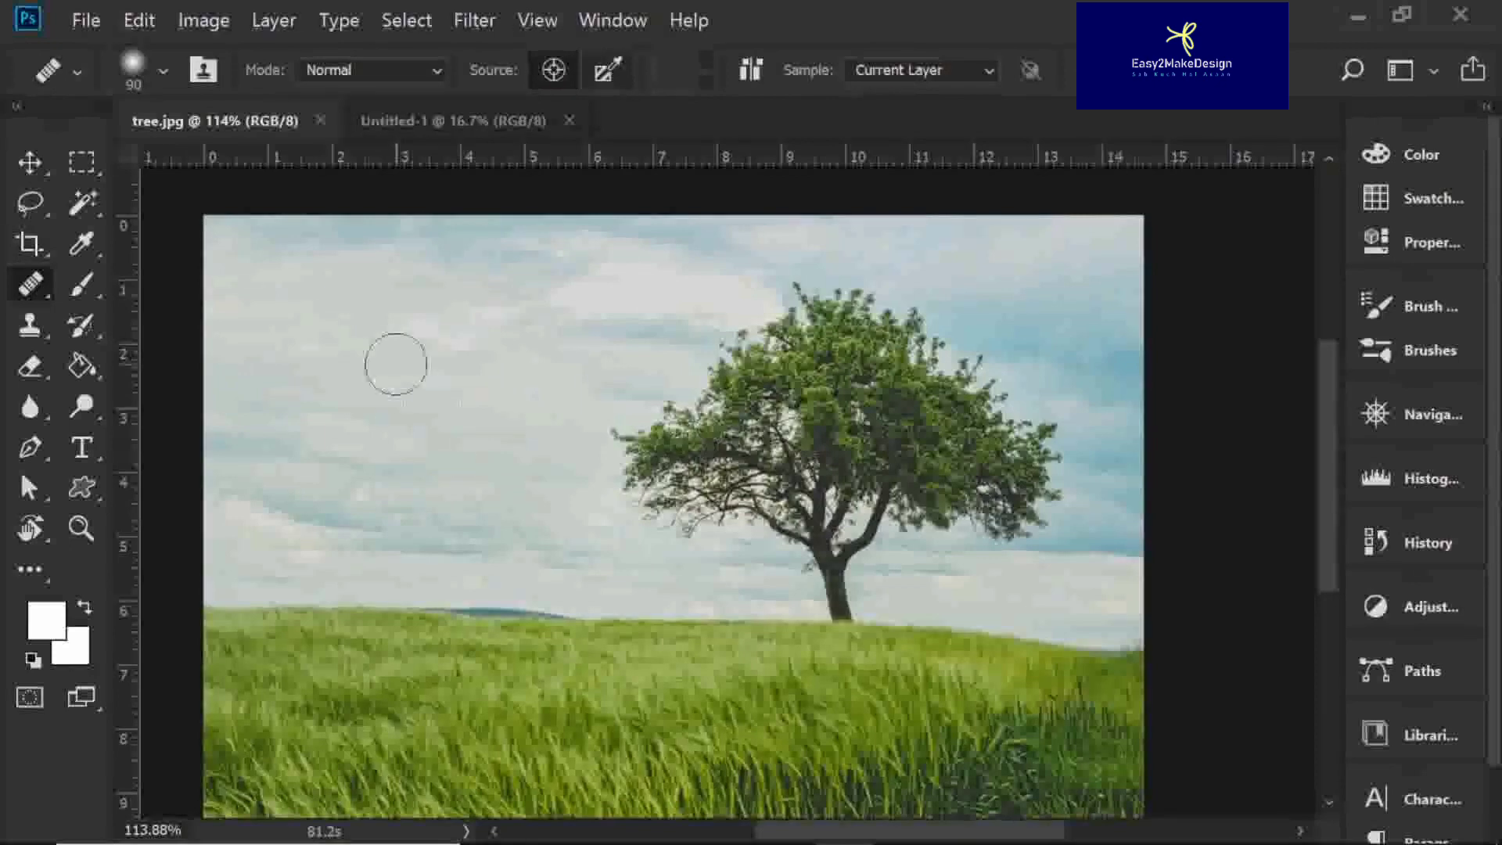
mouse_move(396, 363)
left_mouse_down()
mouse_move(426, 338)
mouse_move(805, 264)
mouse_move(690, 508)
mouse_move(782, 565)
left_mouse_up()
left_click(857, 640)
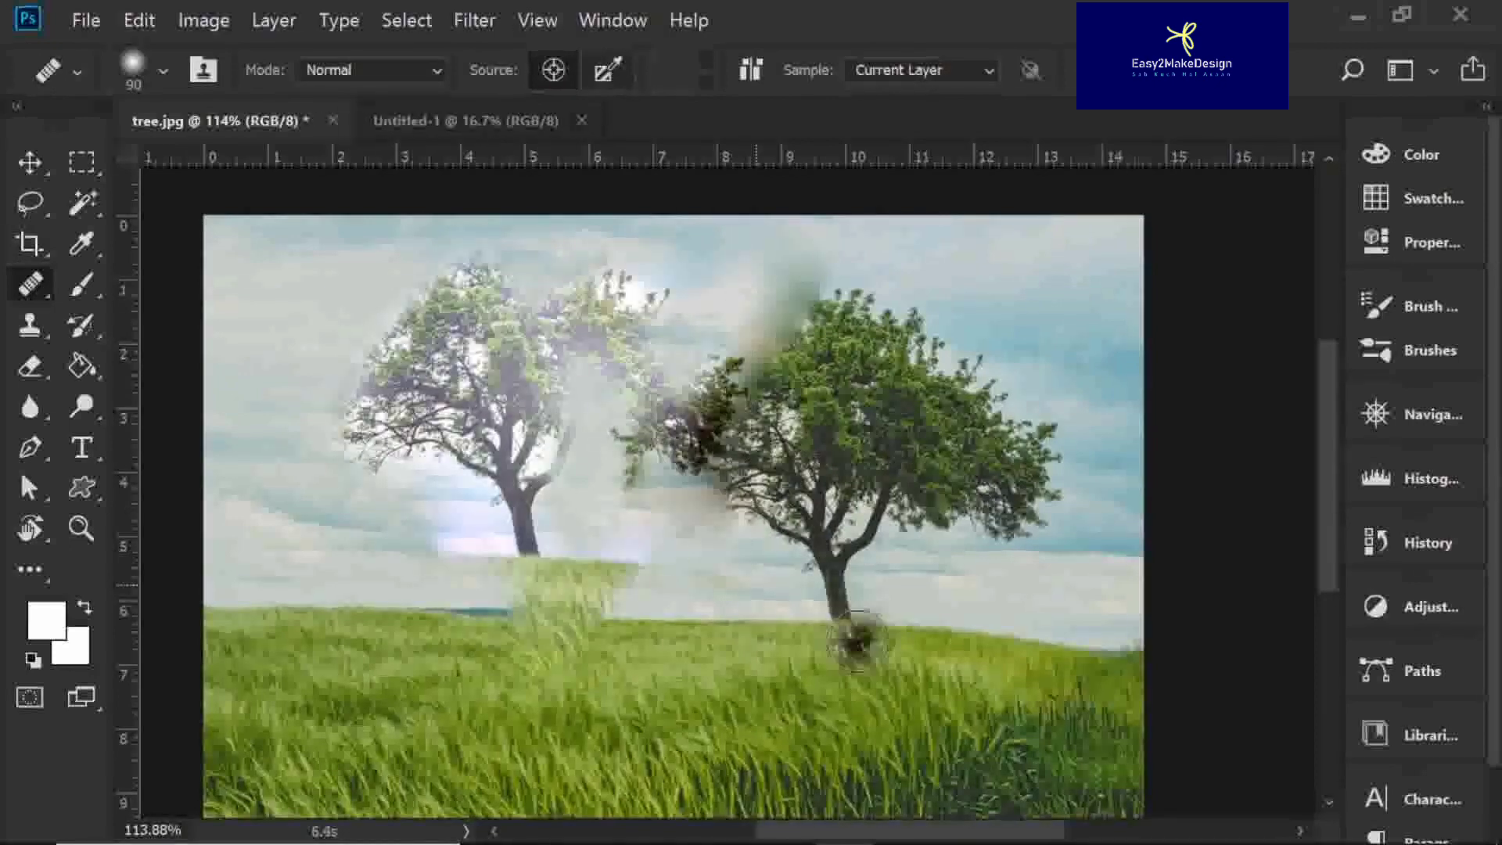
key("F12")
Paint a full tree copy from the sky across the original tree with the Healing Brush, and revert the image.
left_click(587, 402)
left_click(496, 379)
left_click(488, 371)
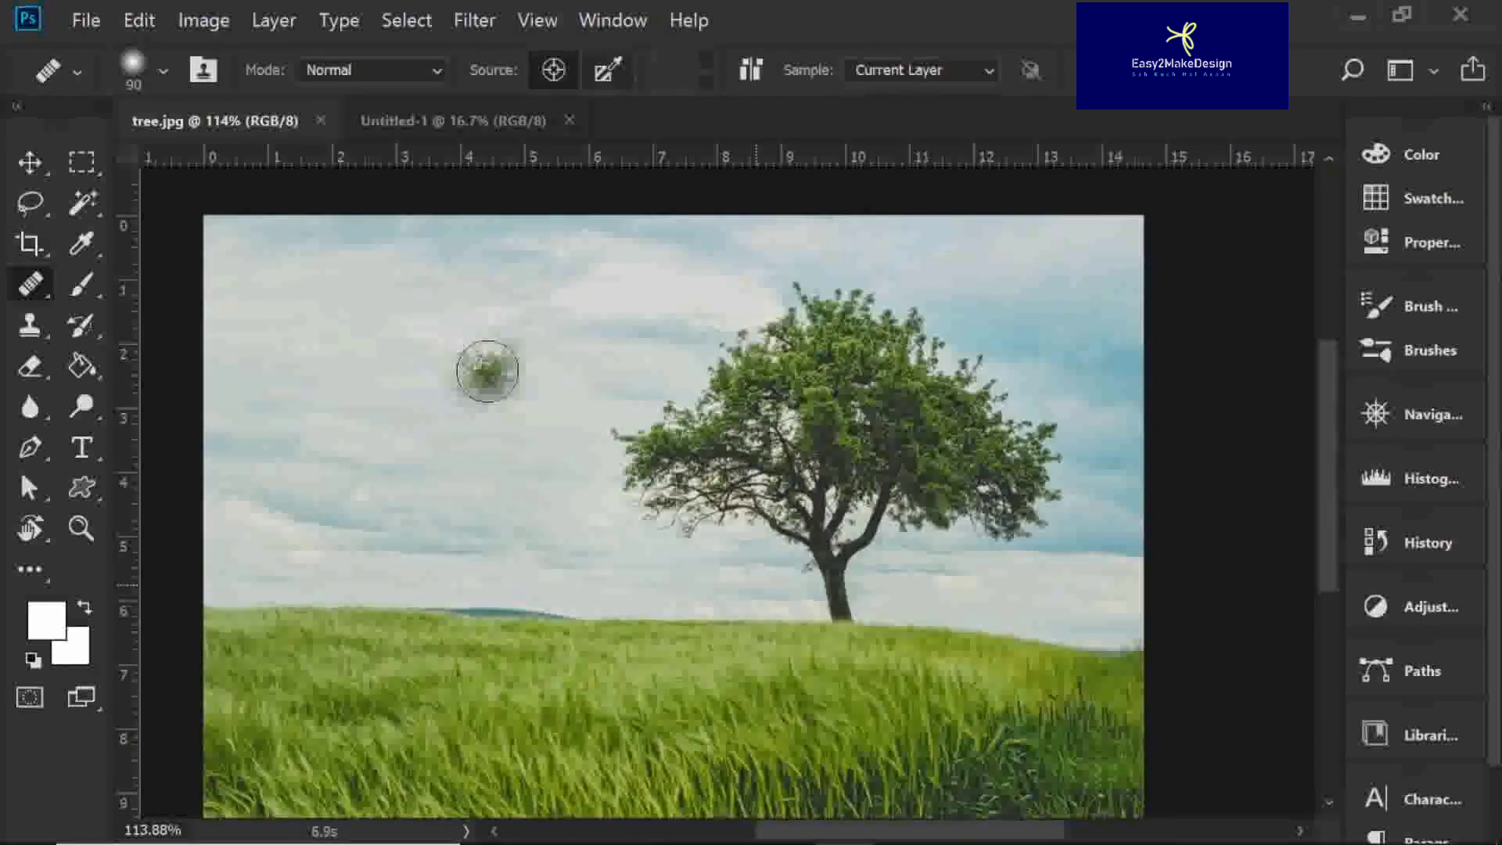
mouse_move(487, 370)
left_mouse_down()
mouse_move(624, 326)
mouse_move(681, 382)
mouse_move(643, 571)
mouse_move(689, 620)
mouse_move(747, 589)
mouse_move(578, 283)
mouse_move(726, 518)
mouse_move(796, 549)
mouse_move(784, 590)
left_mouse_up()
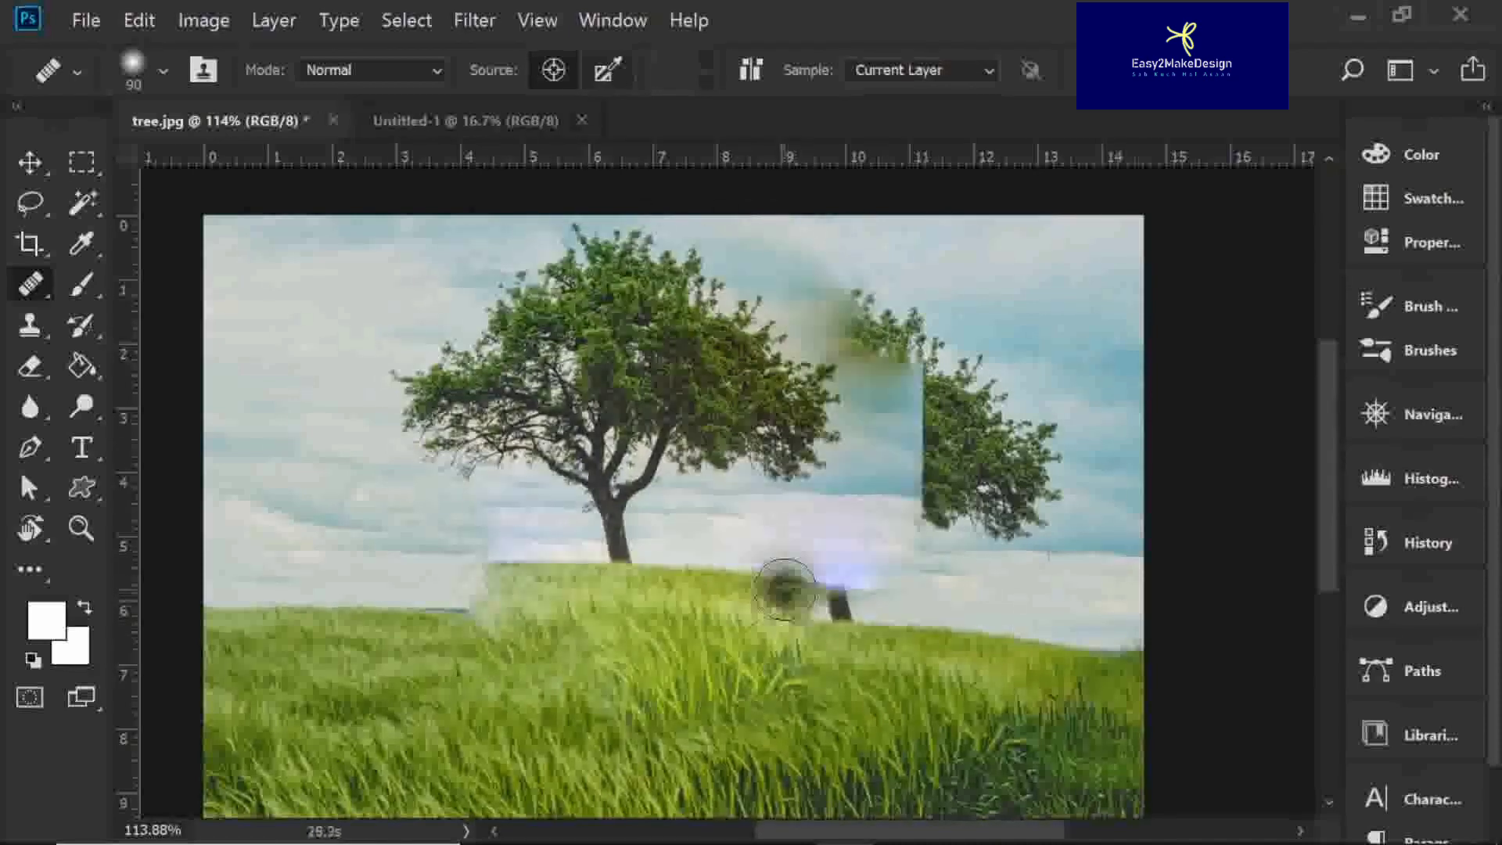
key("F12")
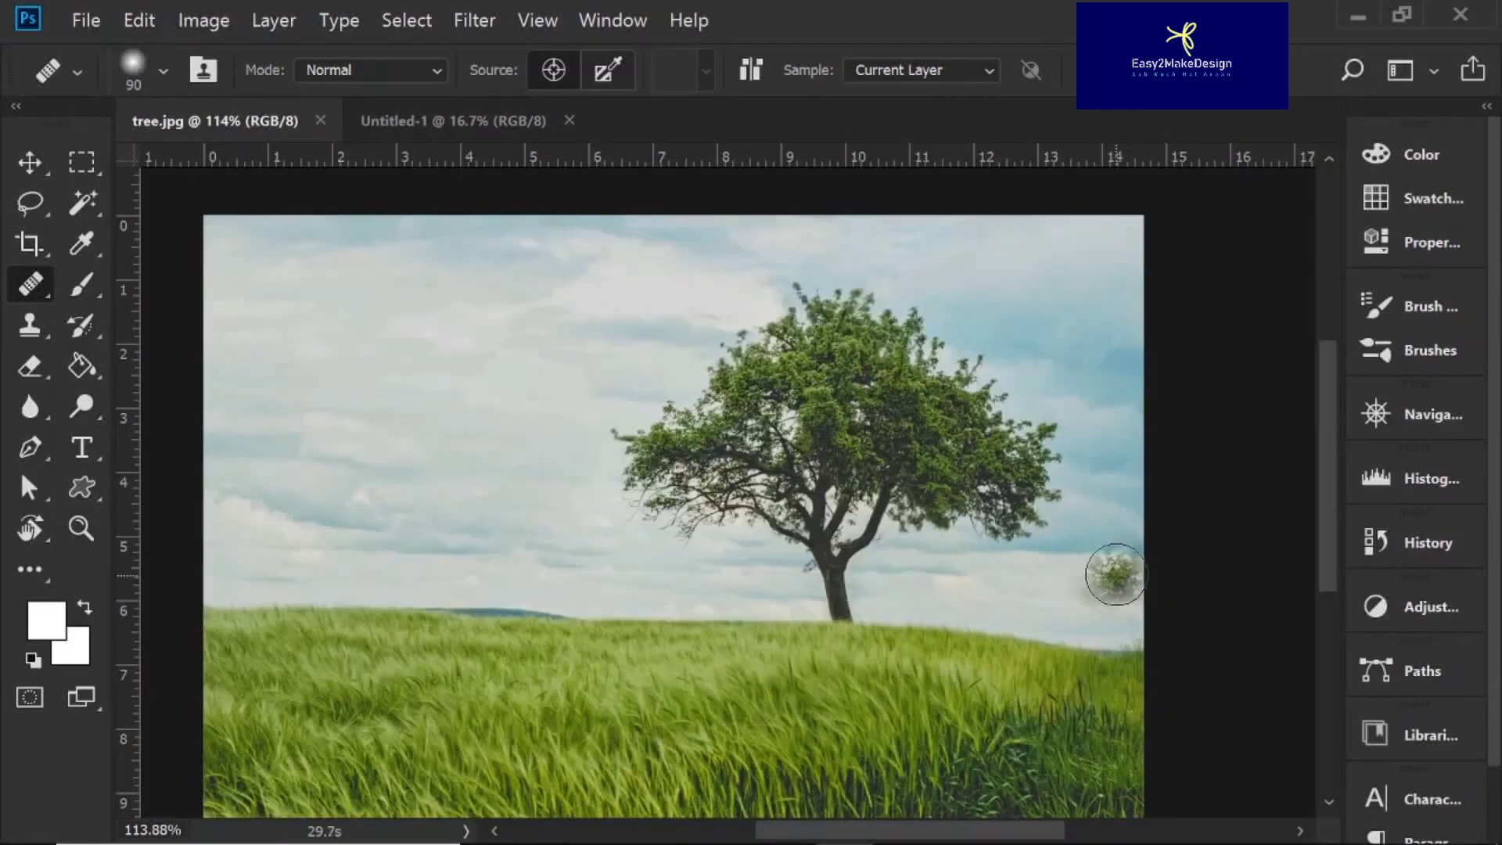
Paint foliage dabs across the sky and strokes over the tree's edge and the grass with the Healing Brush.
left_click(347, 400)
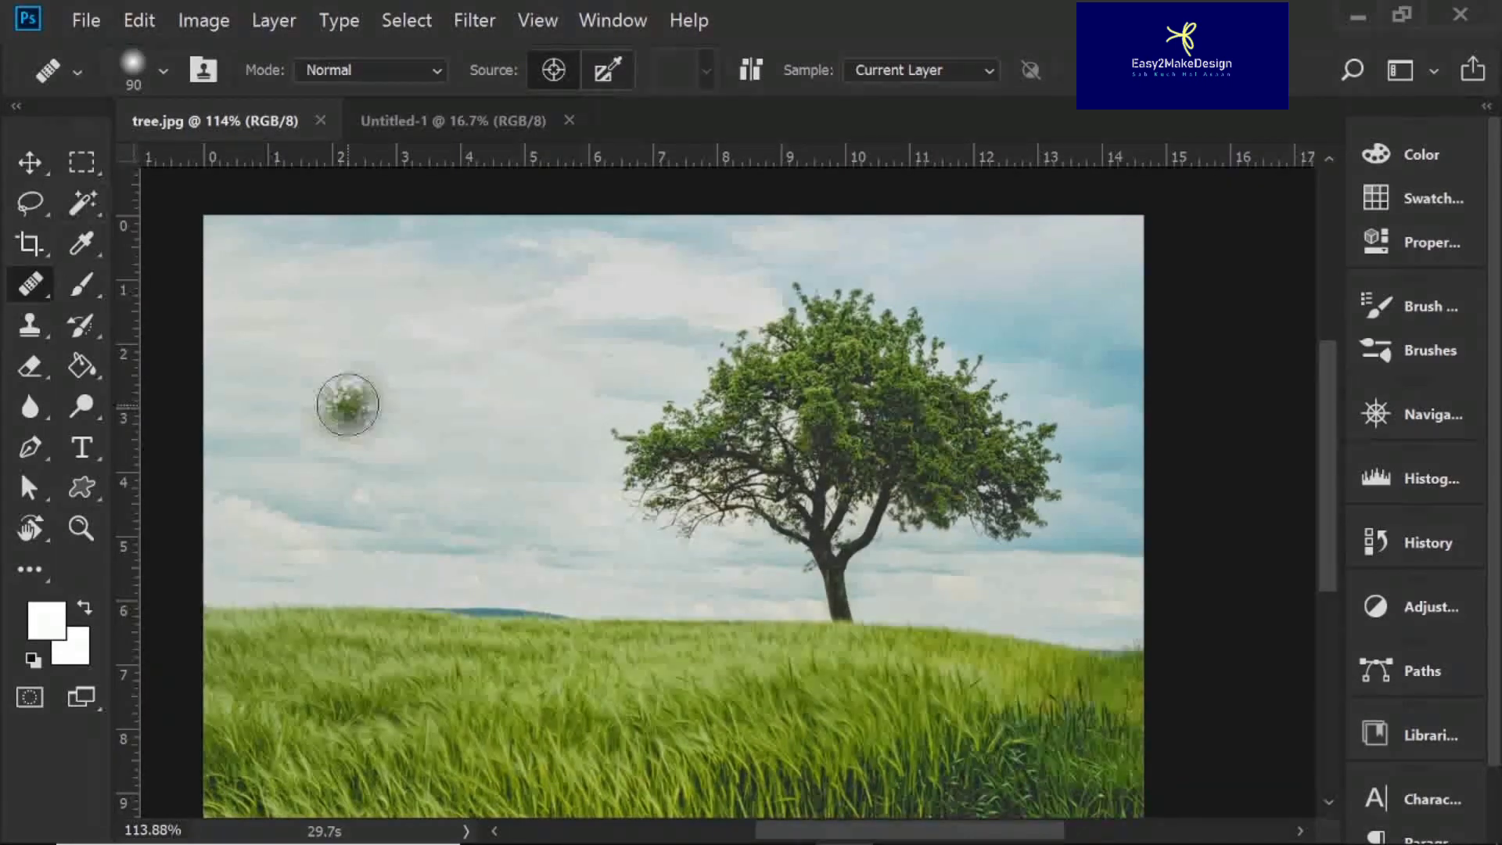
left_click(453, 426)
left_click(569, 543)
left_click(594, 291)
left_click(439, 299)
left_click_drag(602, 427, 750, 313)
left_click(942, 258)
left_click_drag(399, 633, 469, 743)
left_click_drag(853, 610, 672, 720)
left_click(853, 618)
key("v")
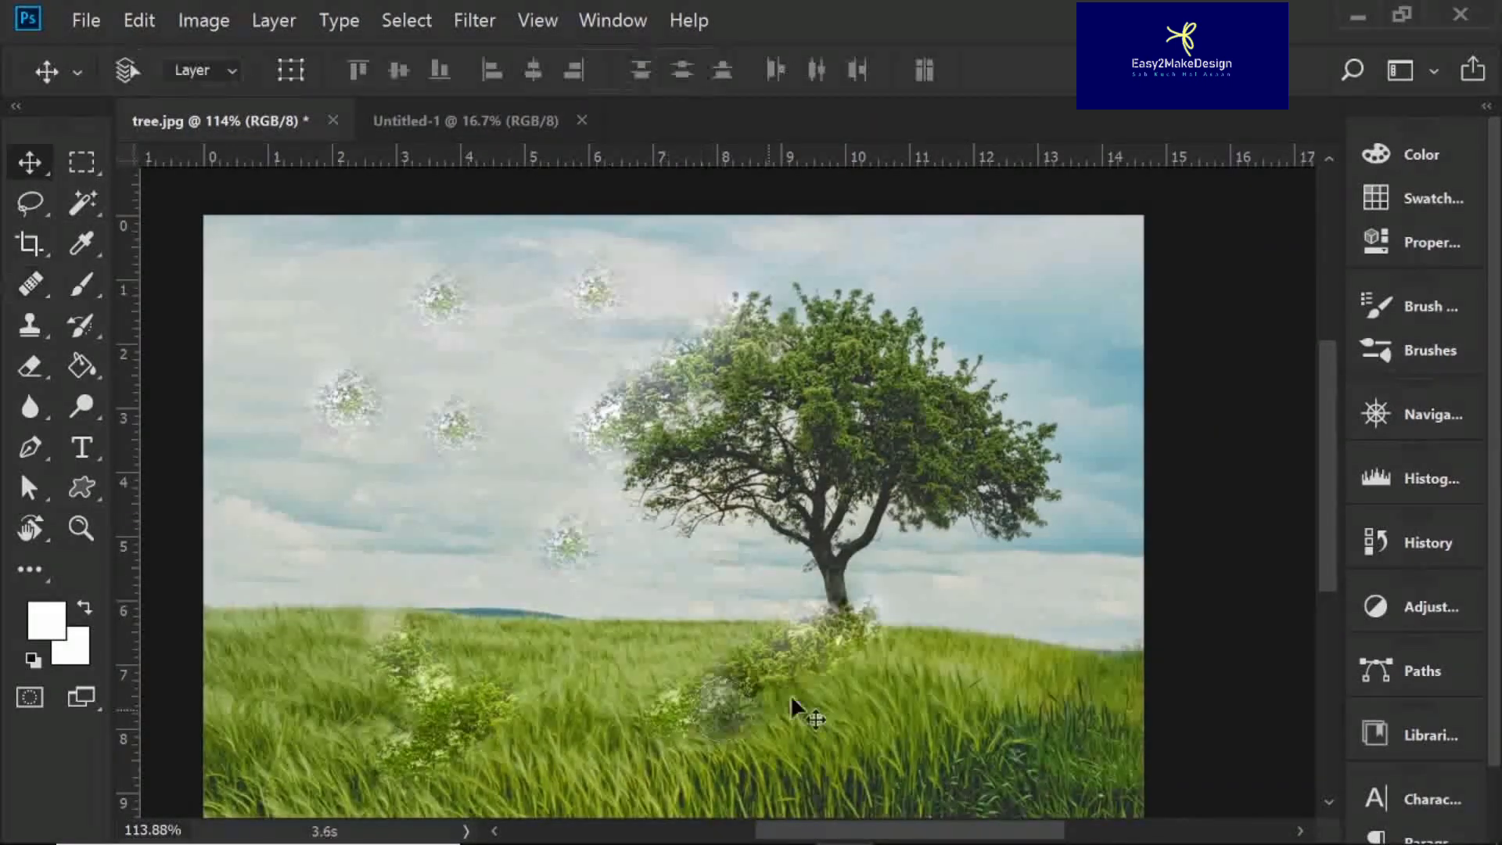
Step backward through the Healing Brush strokes on the grass, tree edge and sky.
left_click(141, 20)
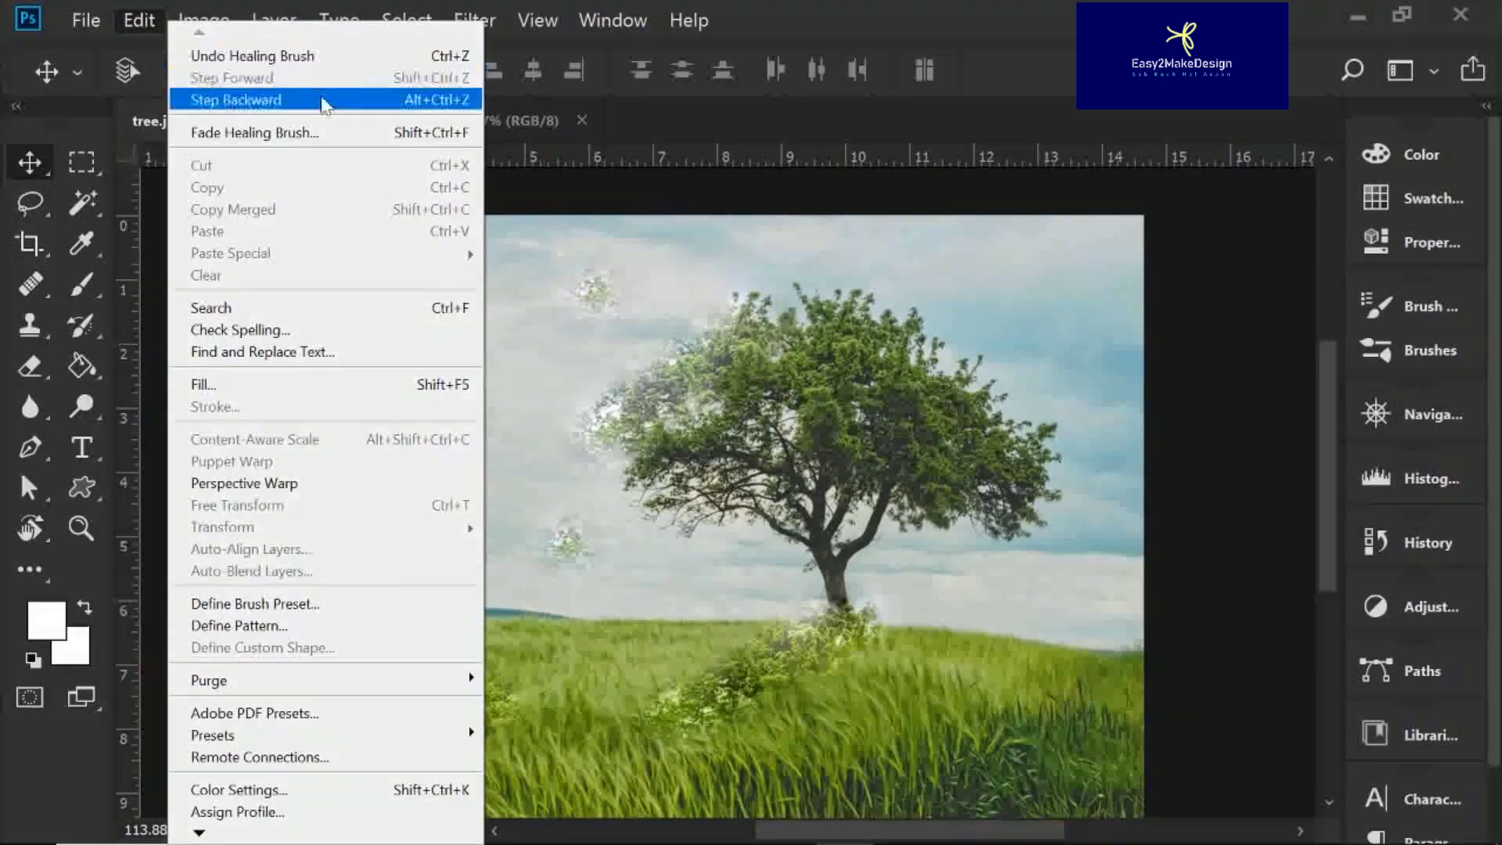
left_click(396, 101)
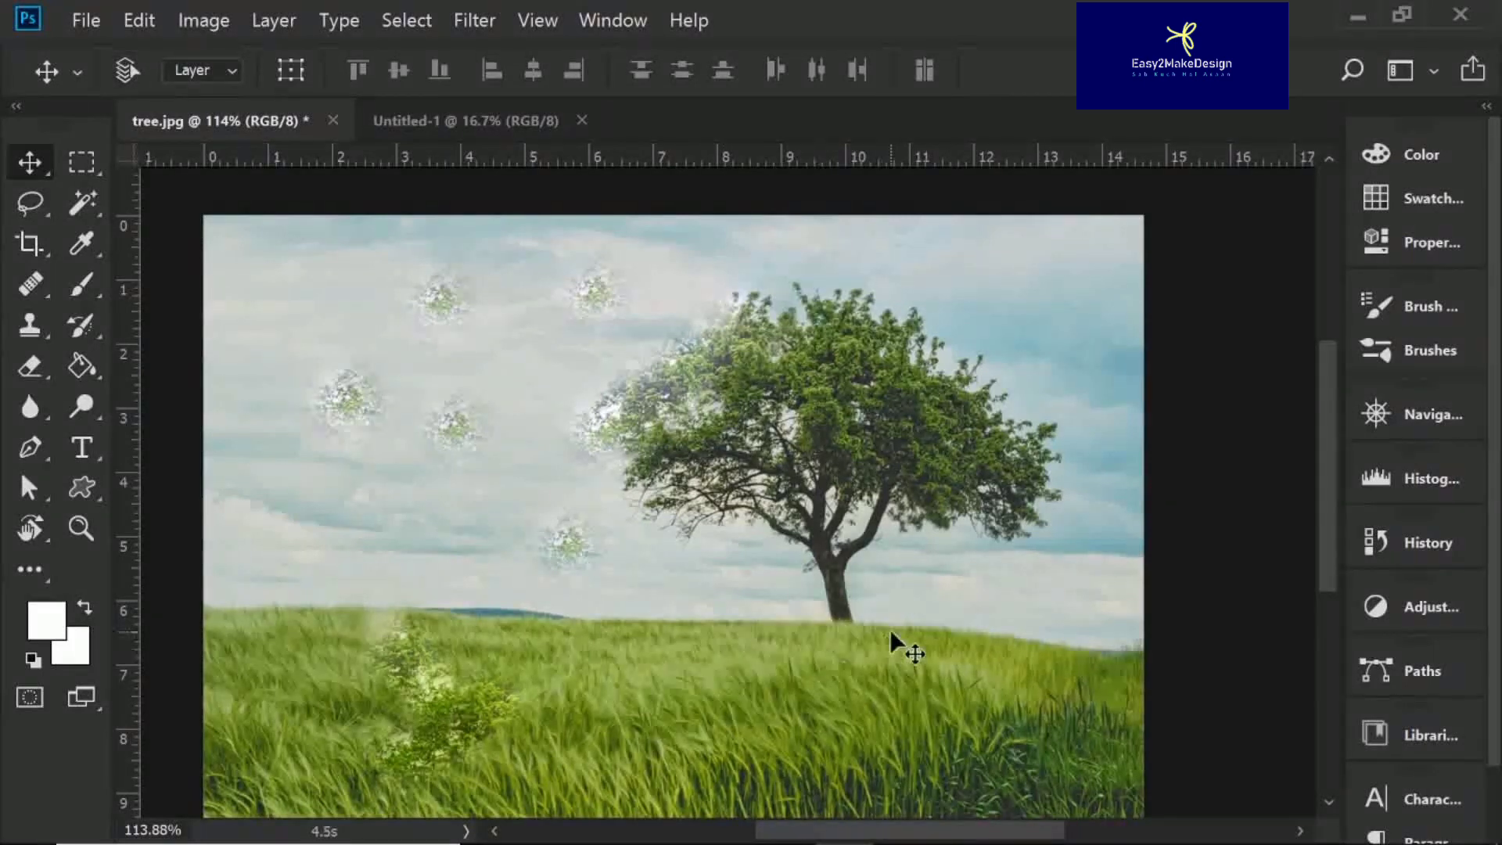
key("ctrl+alt+z")
key("ctrl+alt+z")
key("ctrl+alt+z")
key("ctrl+alt+z")
key("ctrl+alt+z")
key("ctrl+alt+z")
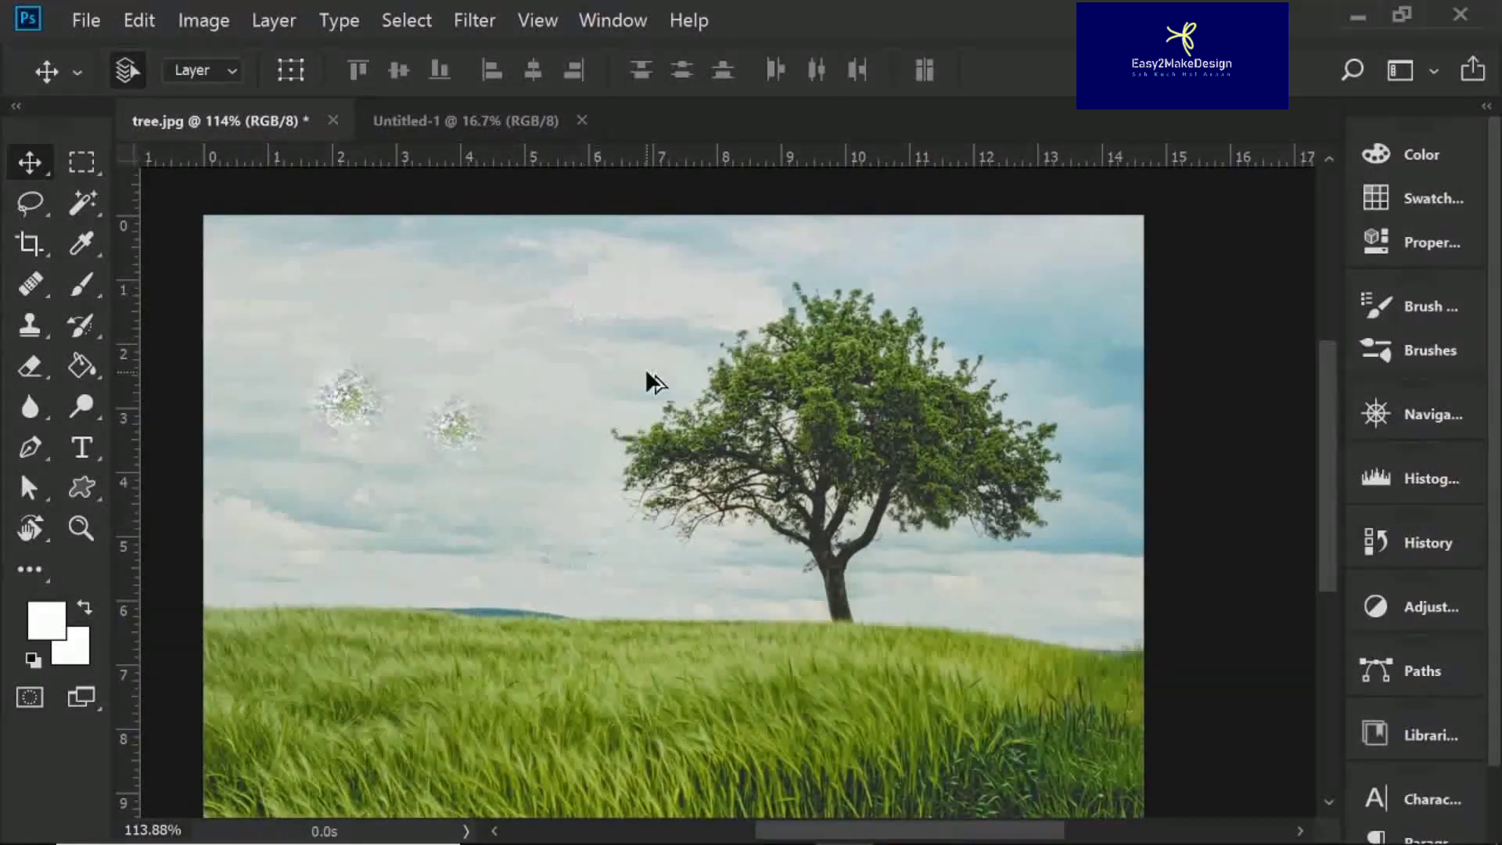
key("ctrl+alt+z")
key("ctrl+alt+z")
Step forward to bring back the sky dabs, the tree-edge stroke and the first grass stroke.
key("shift+ctrl+z")
key("shift+ctrl+z")
key("shift+ctrl+z")
key("shift+ctrl+z")
key("shift+ctrl+z")
key("shift+ctrl+z")
key("shift+ctrl+z")
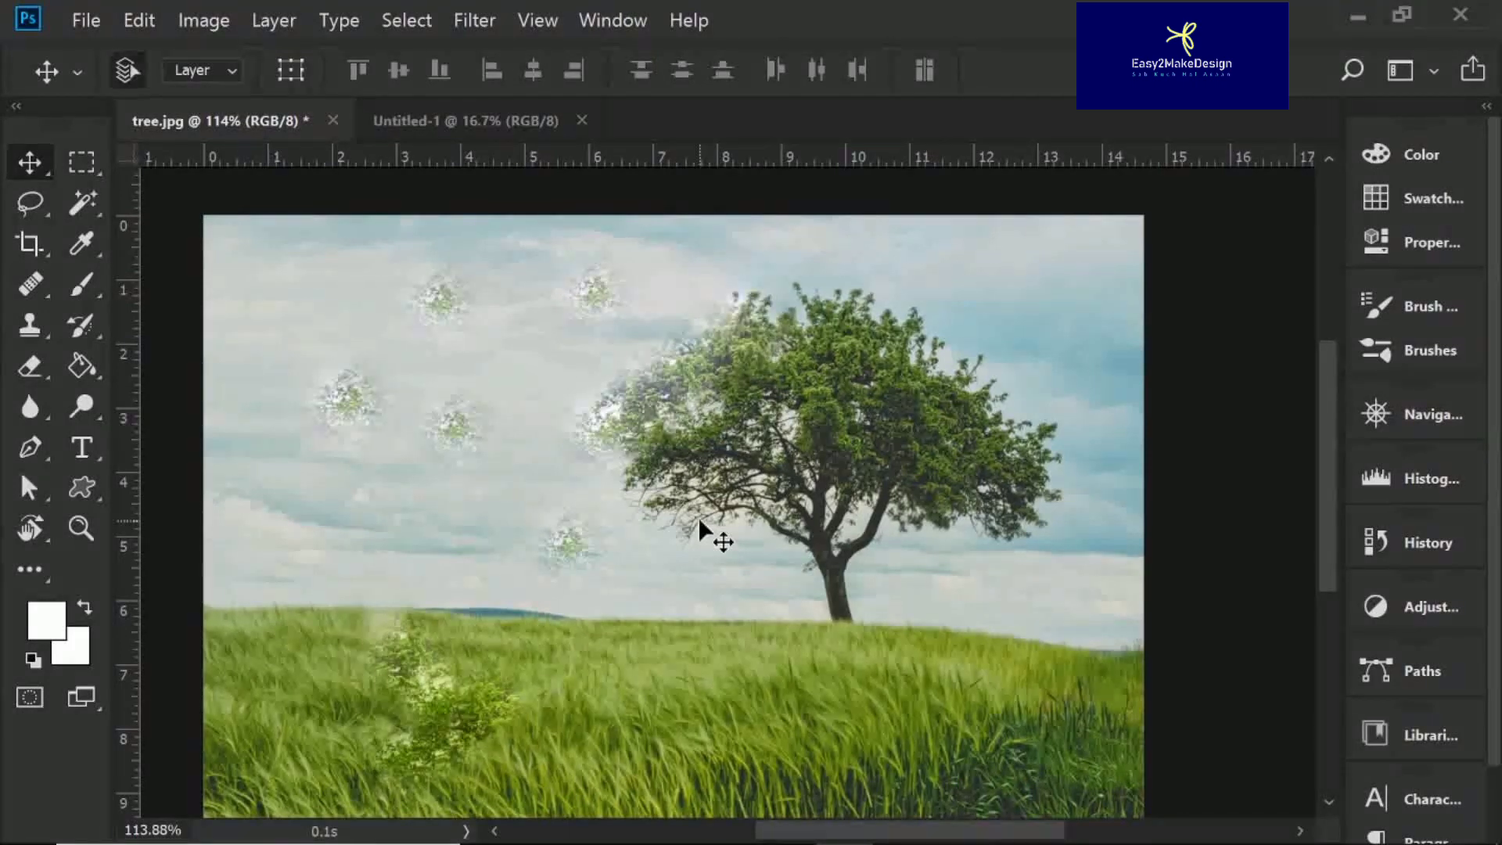
Step backward again to remove the grass and tree-edge strokes and the most recent sky dab.
key("ctrl+alt+z")
key("ctrl+alt+z")
key("ctrl+alt+z")
key("ctrl+alt+z")
key("ctrl+alt+z")
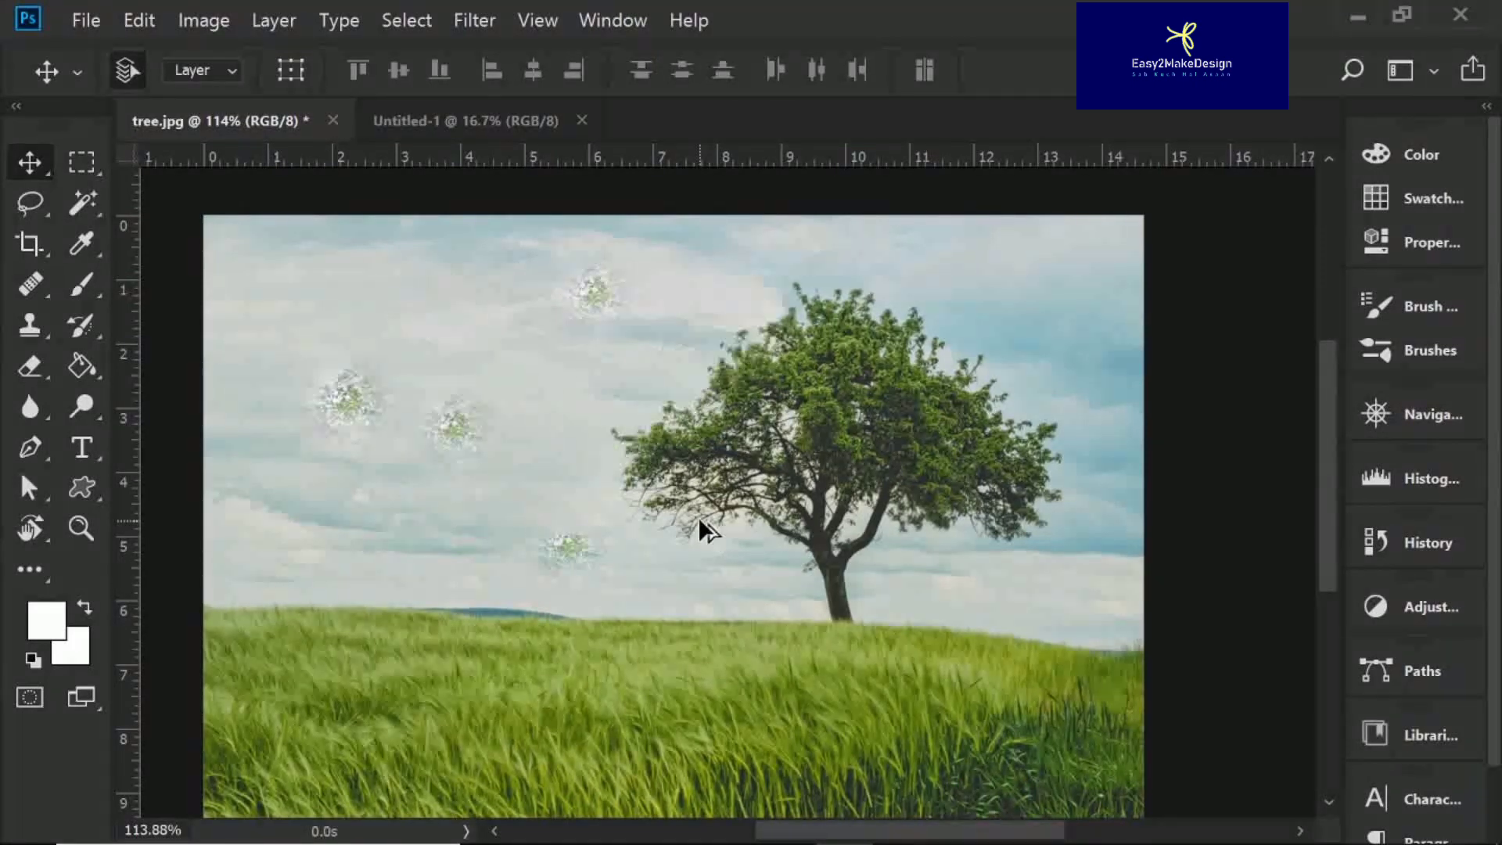
Step forward to restore the five sky dabs and the tree-edge stroke, leaving the grass clean.
key("shift+ctrl+z")
key("shift+ctrl+z")
key("shift+ctrl+z")
key("shift+ctrl+z")
key("shift+ctrl+z")
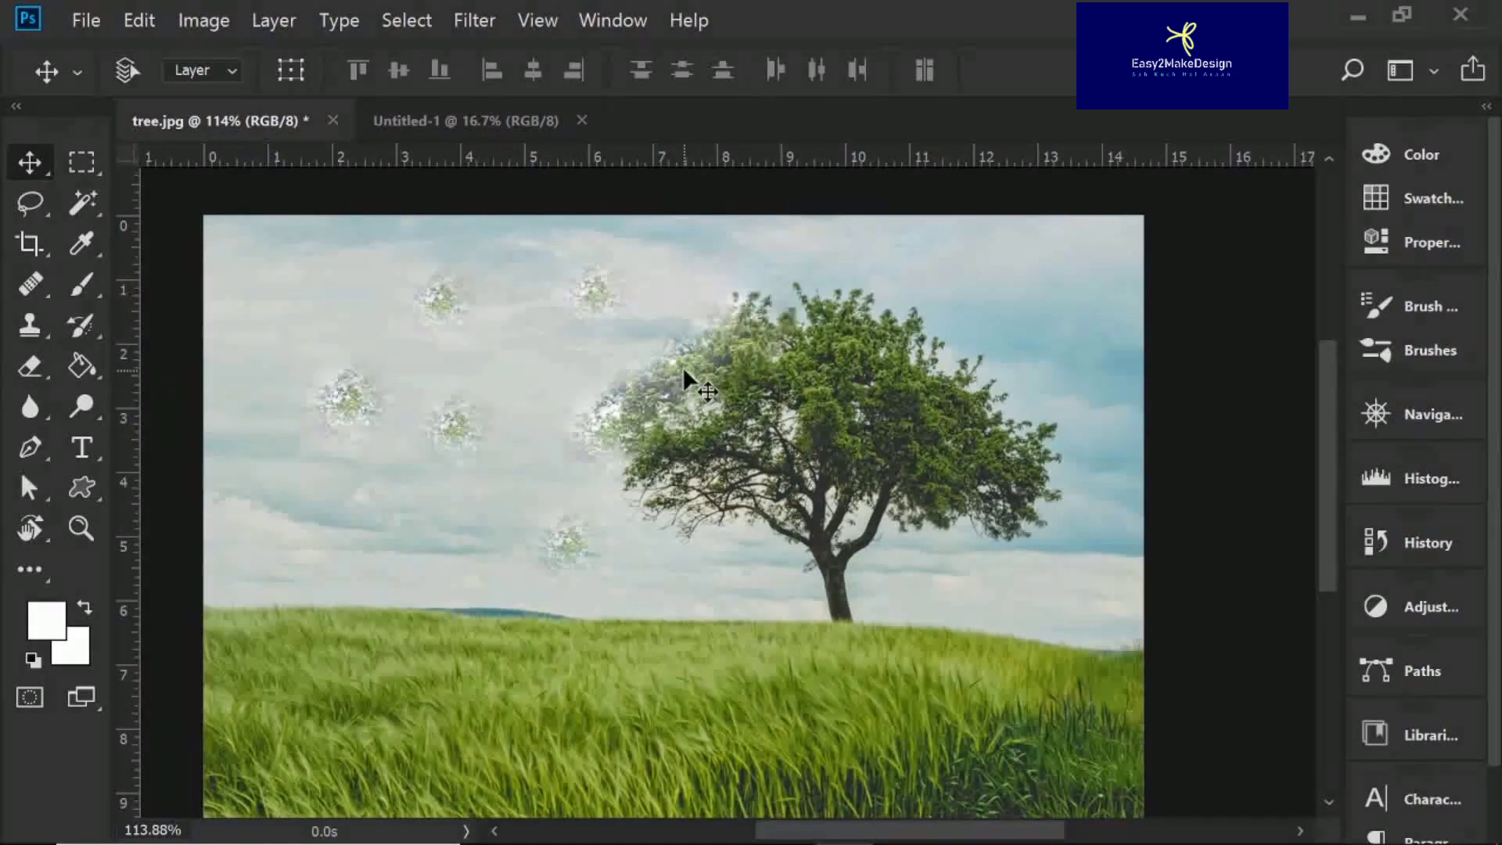
left_click(161, 21)
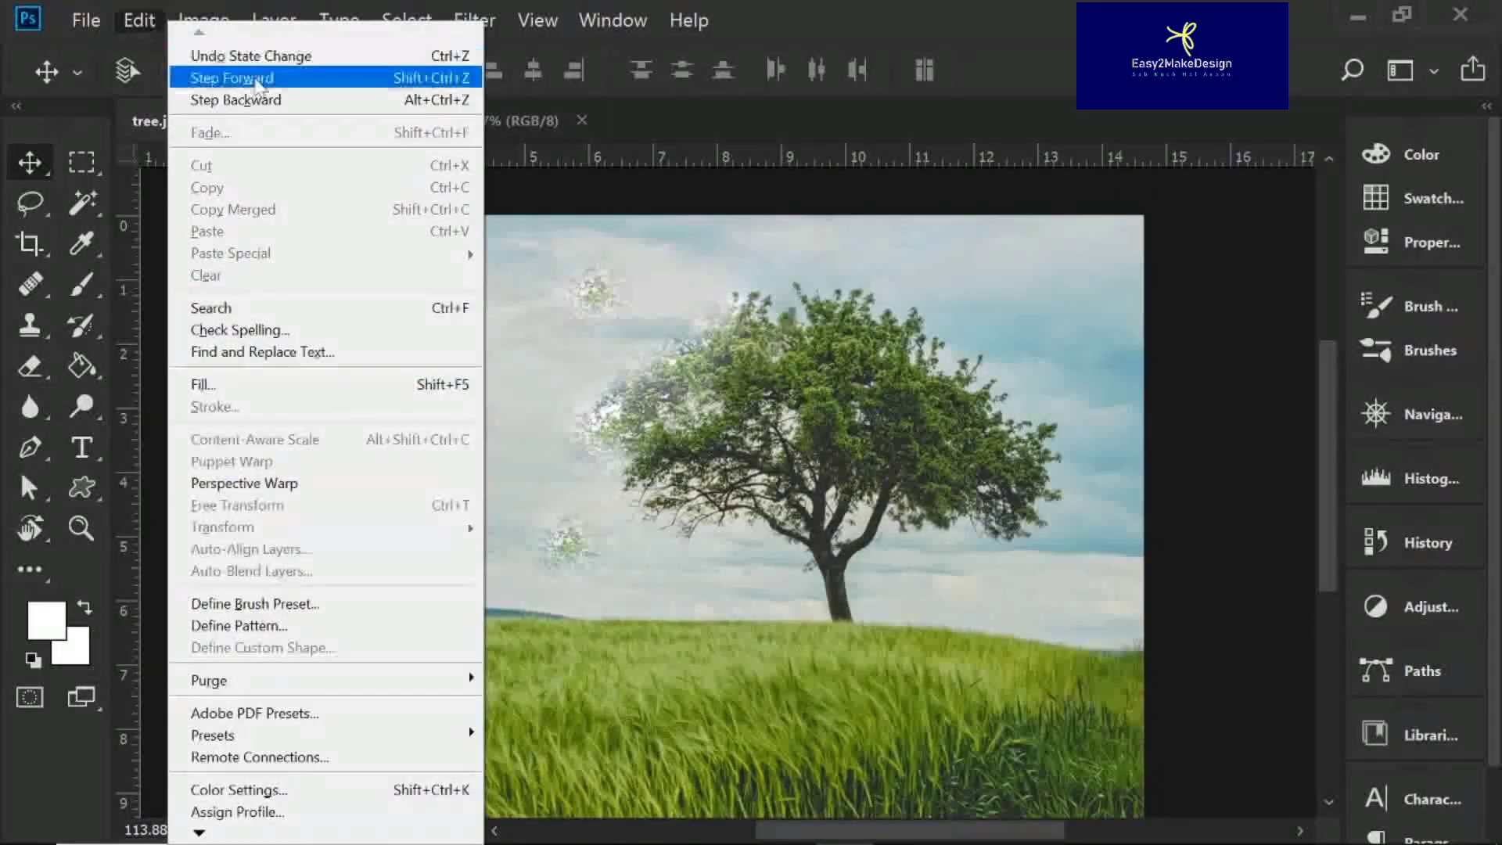
left_click(655, 427)
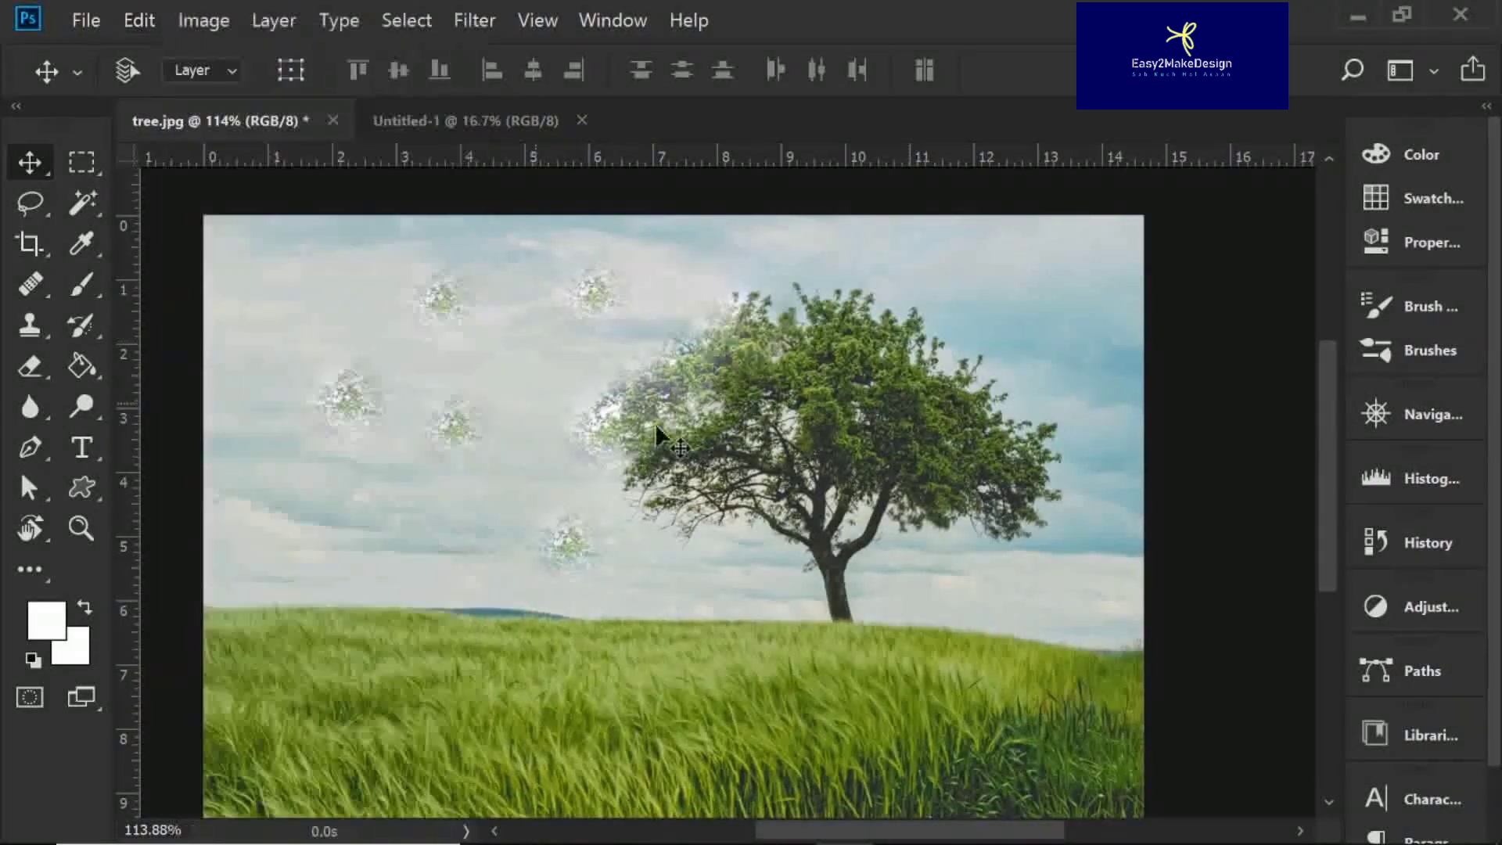
Try to save the edited tree image as a JPEG.
left_click(86, 23)
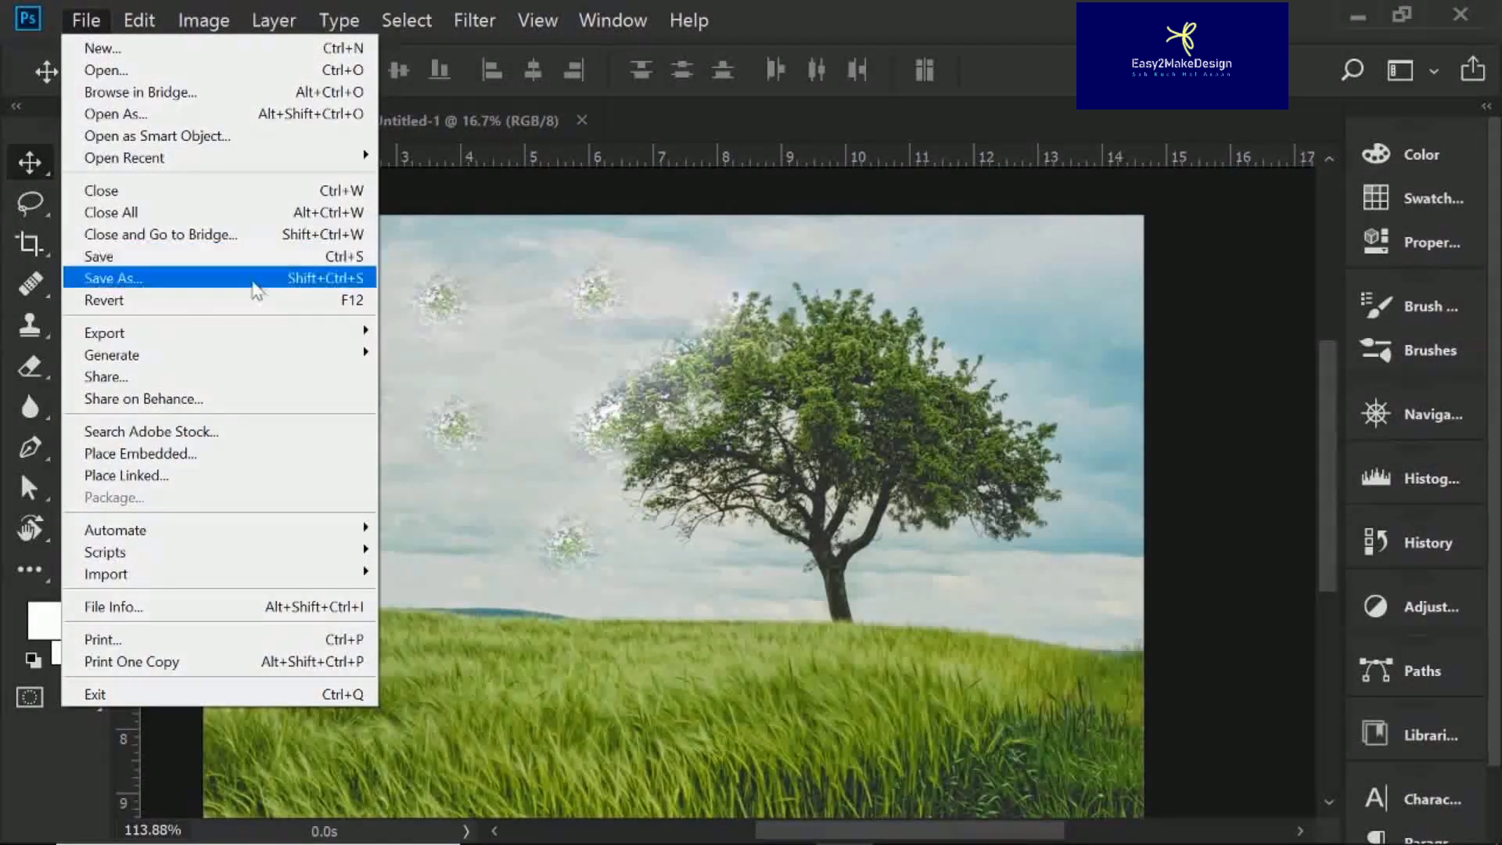
left_click(362, 262)
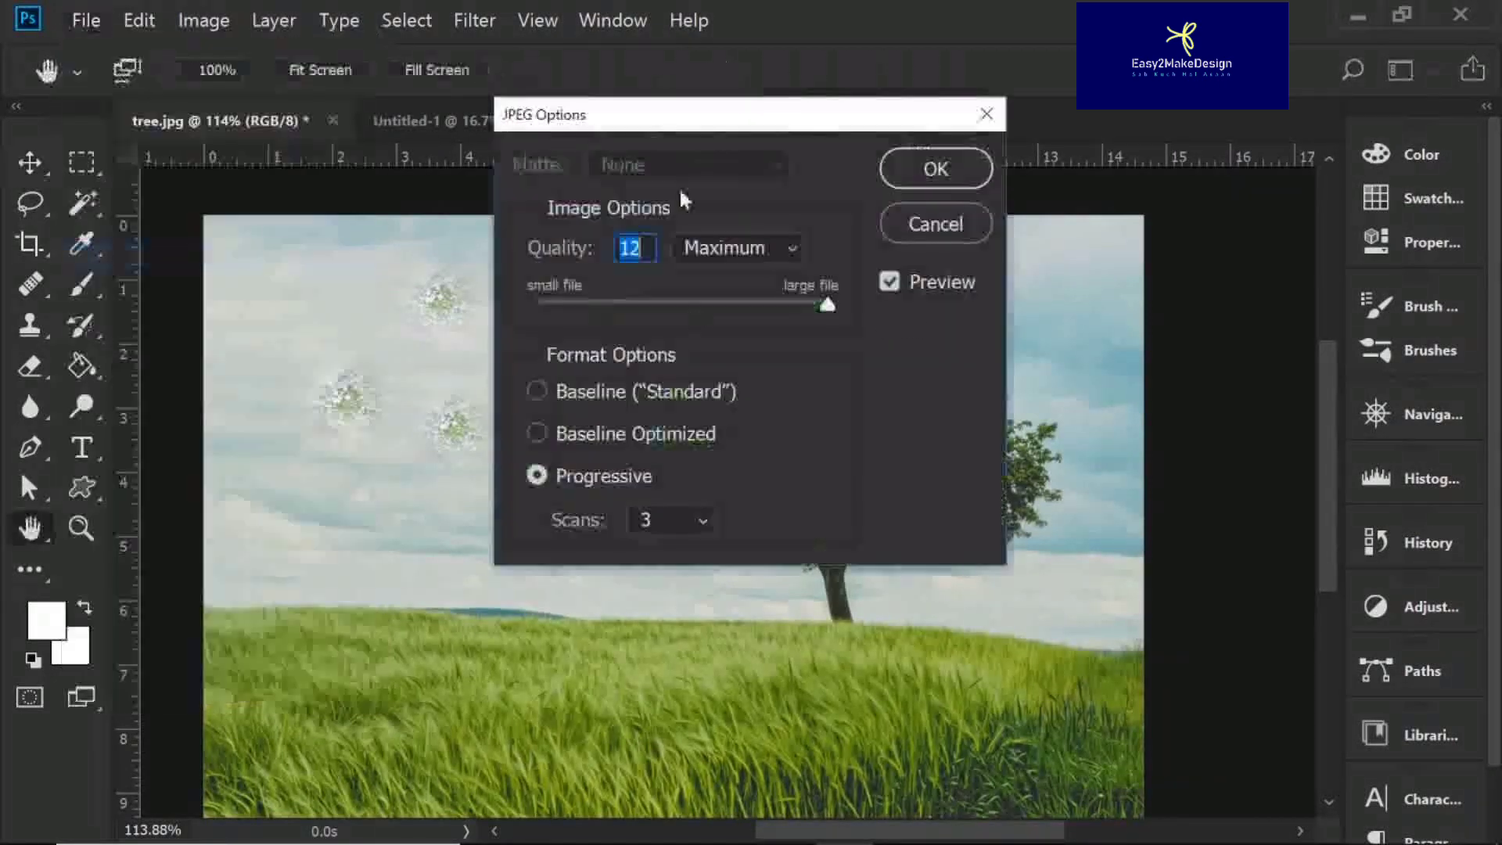
left_click(950, 226)
key("v")
left_click(86, 21)
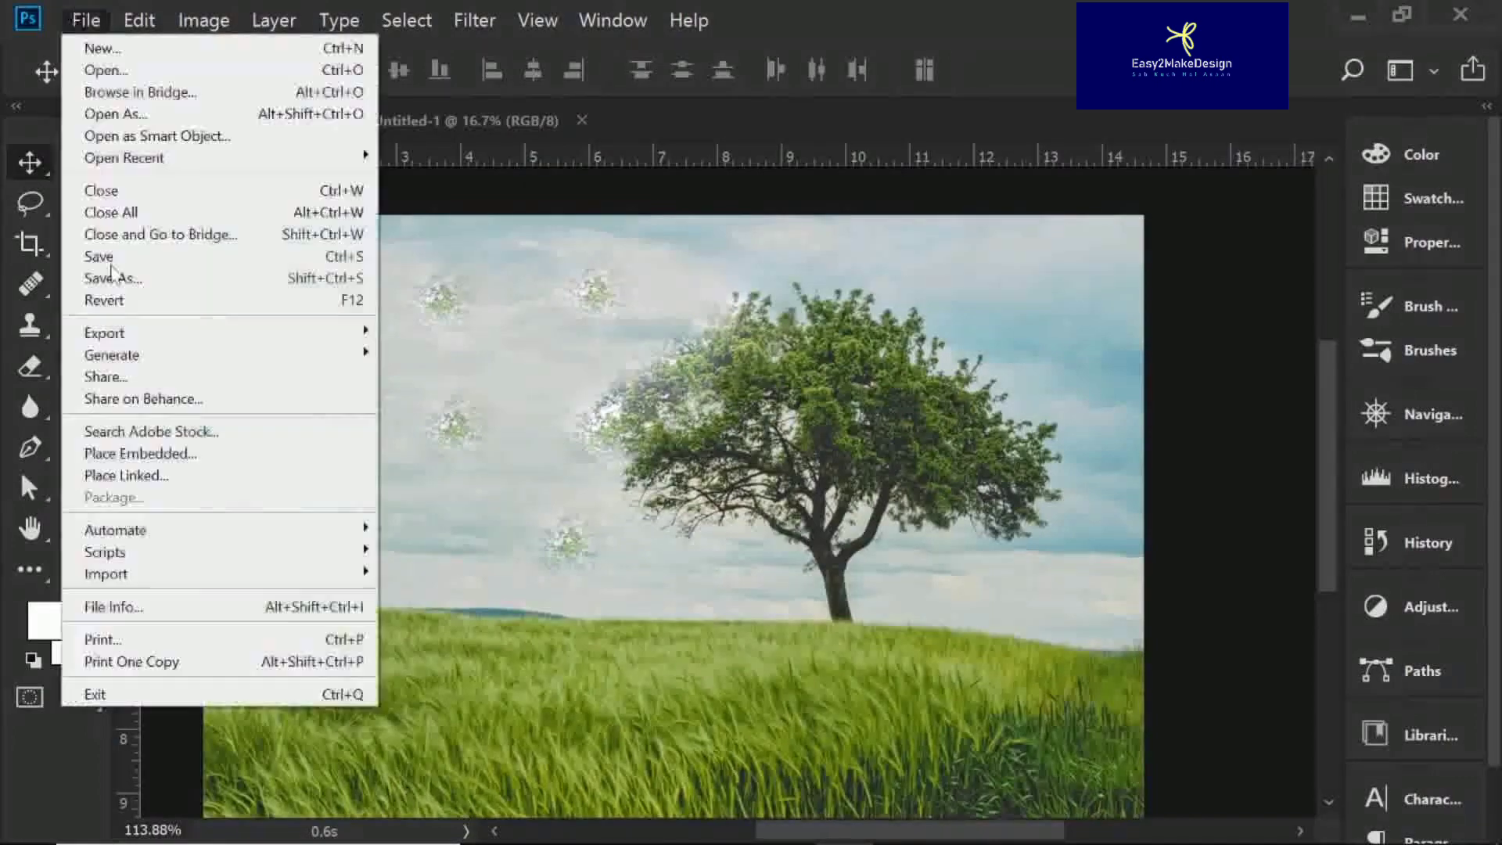
left_click(175, 282)
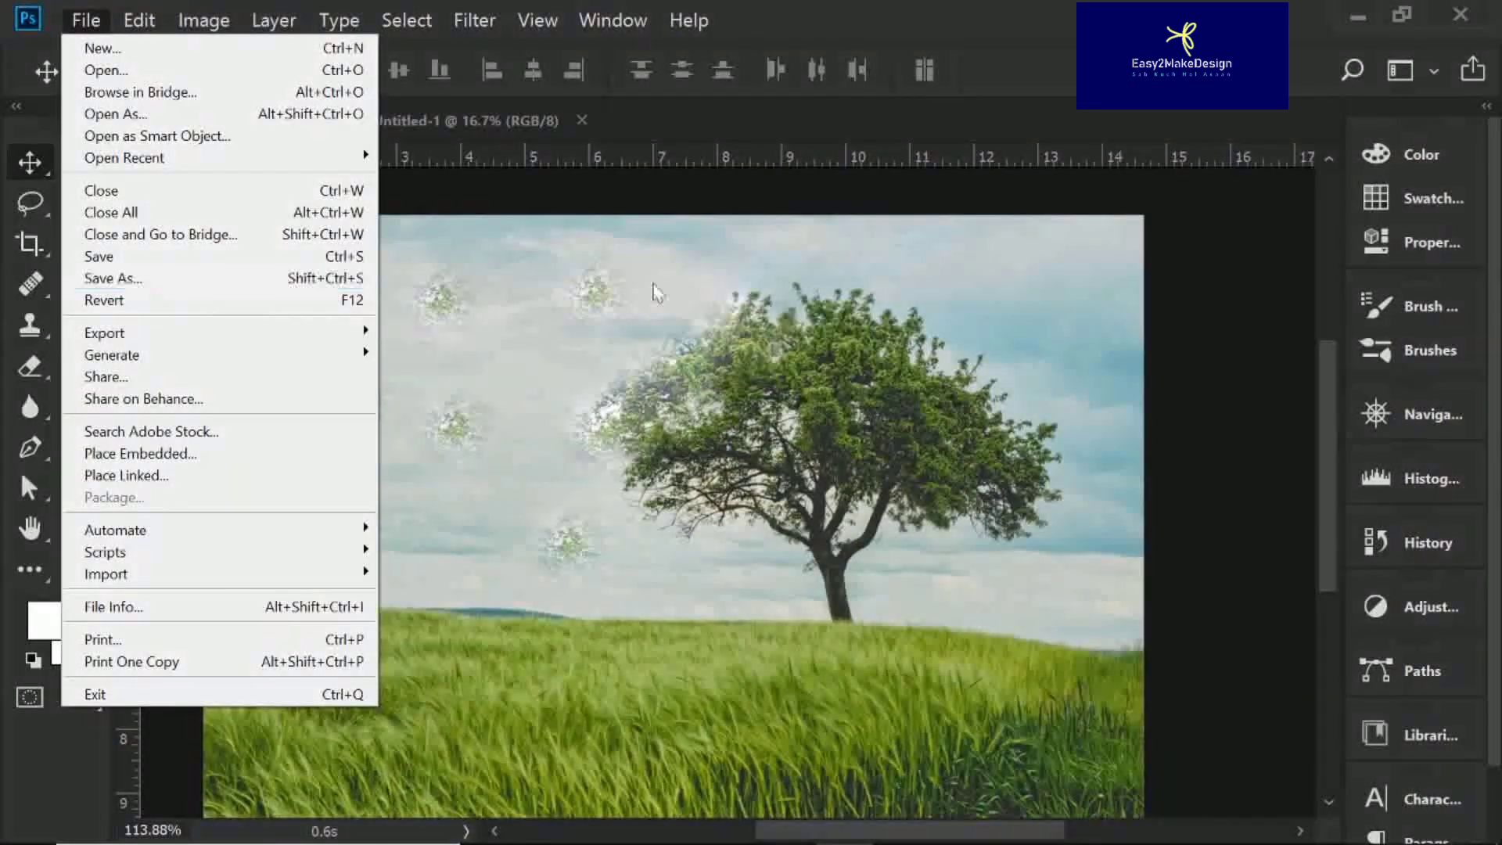
left_click(307, 279)
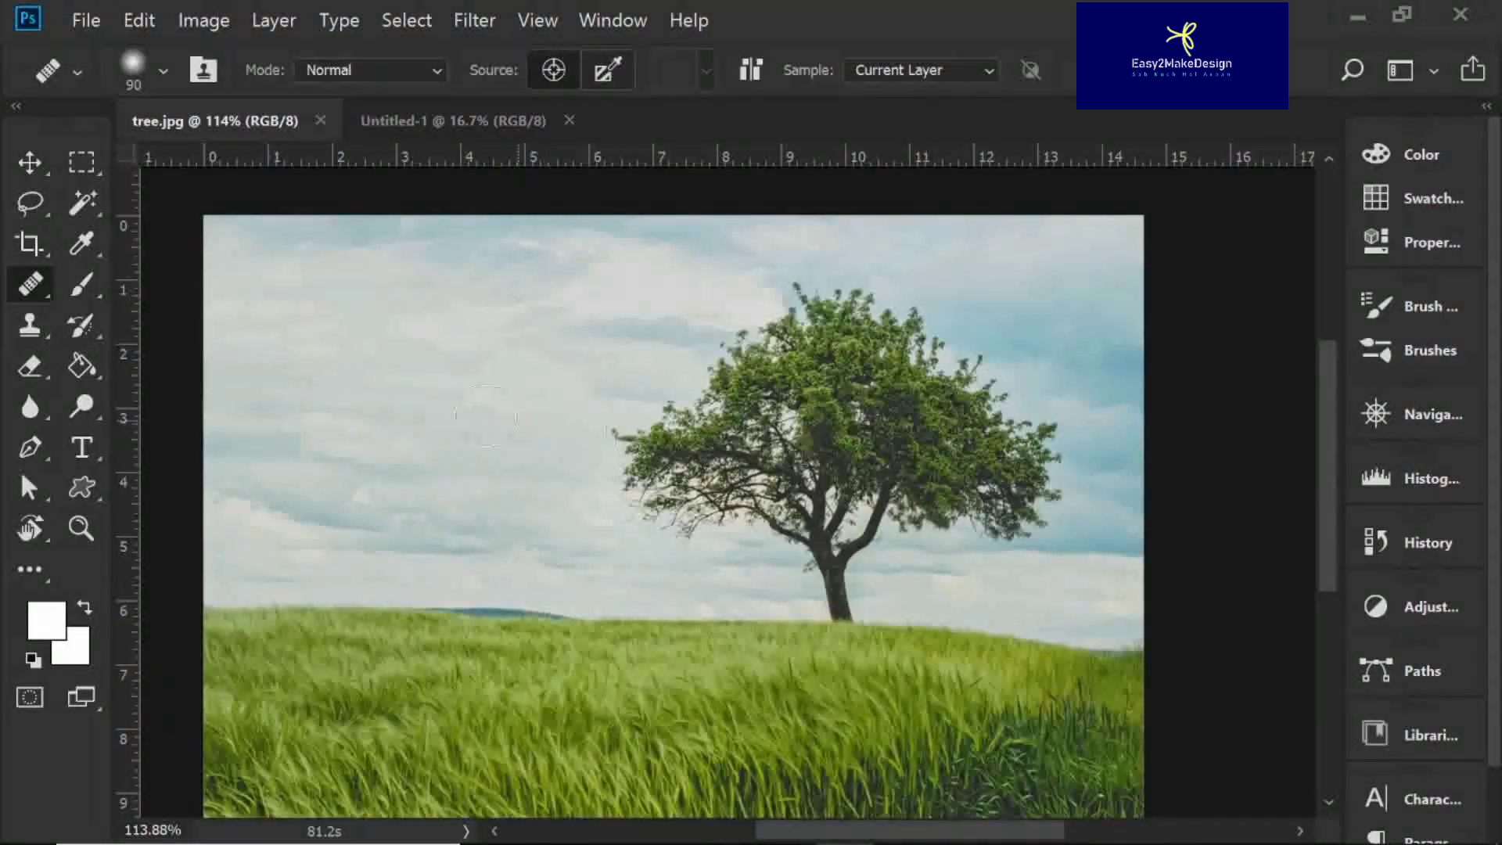
Paint a second tree over the sky and dab across the original tree and its base with the Healing Brush.
mouse_move(398, 360)
left_mouse_down()
mouse_move(362, 462)
mouse_move(445, 506)
mouse_move(402, 336)
mouse_move(462, 329)
mouse_move(516, 579)
left_mouse_up()
mouse_move(537, 657)
left_mouse_down()
mouse_move(757, 243)
mouse_move(517, 356)
mouse_move(484, 290)
mouse_move(723, 548)
left_mouse_up()
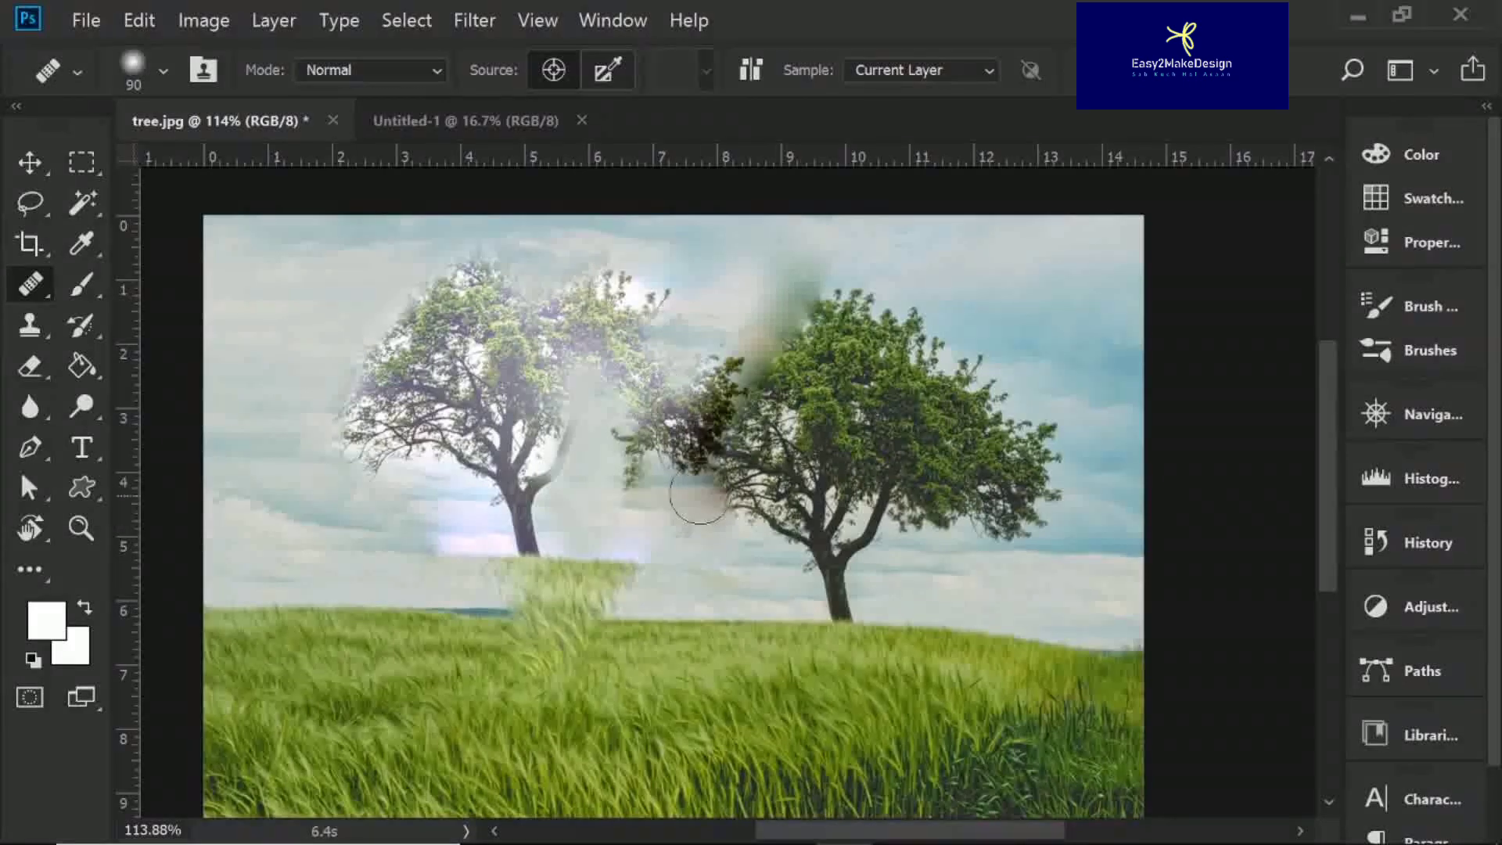
left_click(756, 583)
left_click(790, 489)
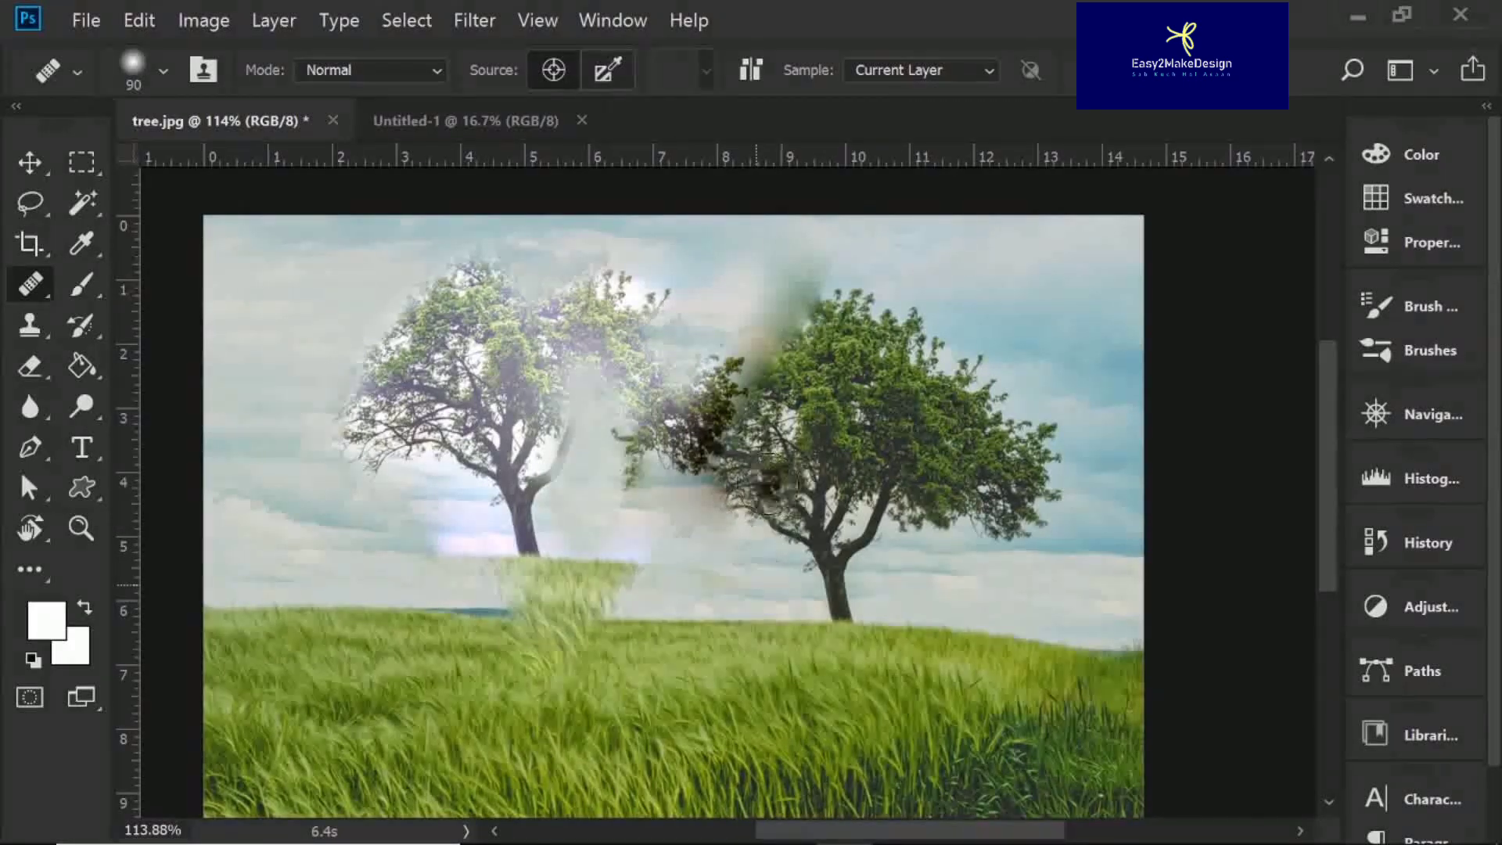
left_click_drag(762, 474, 718, 340)
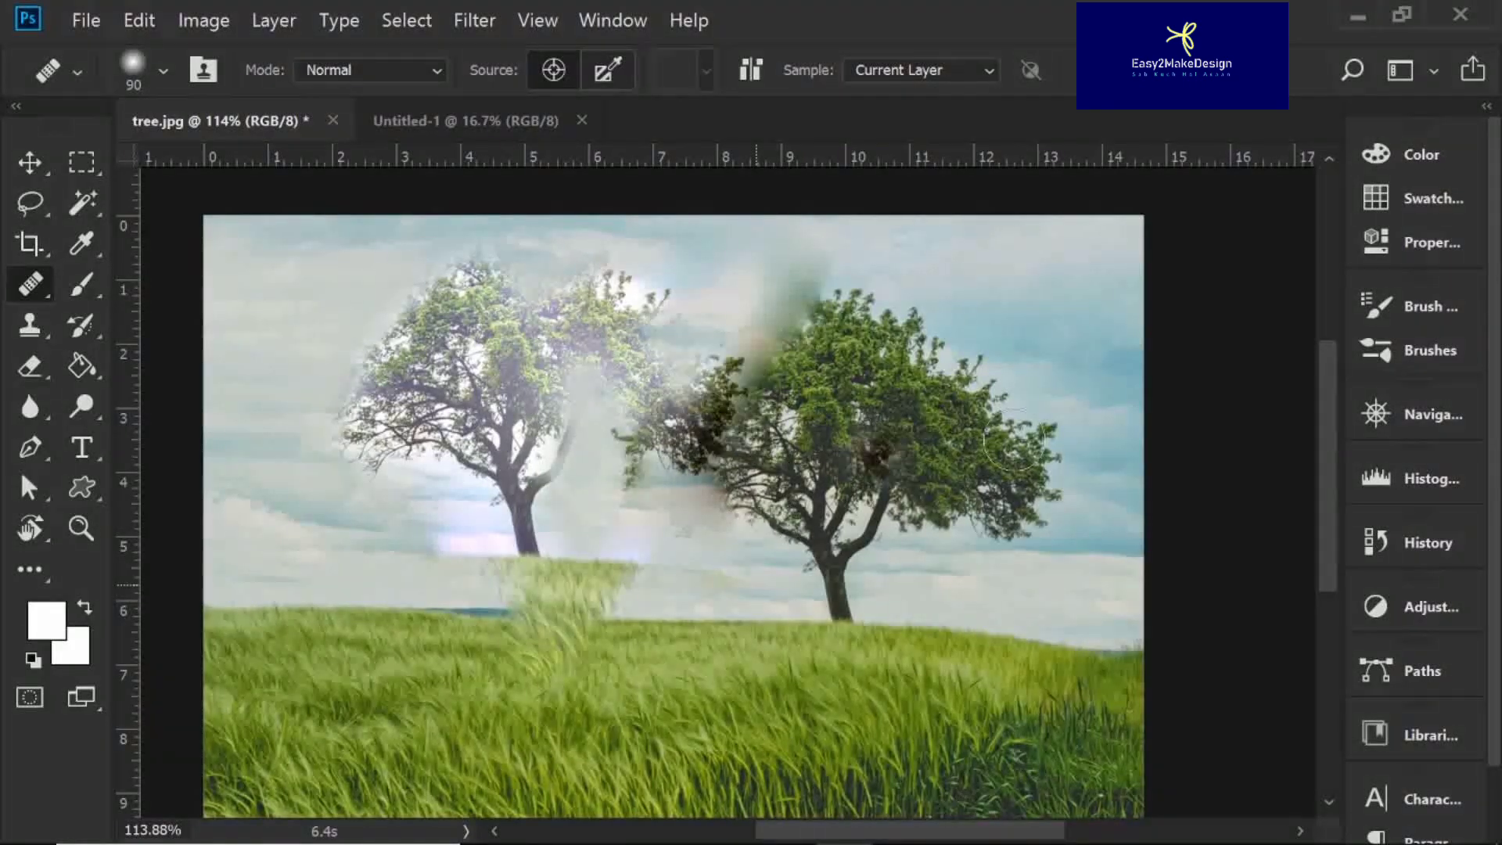
left_click(961, 415)
left_click_drag(841, 632, 857, 641)
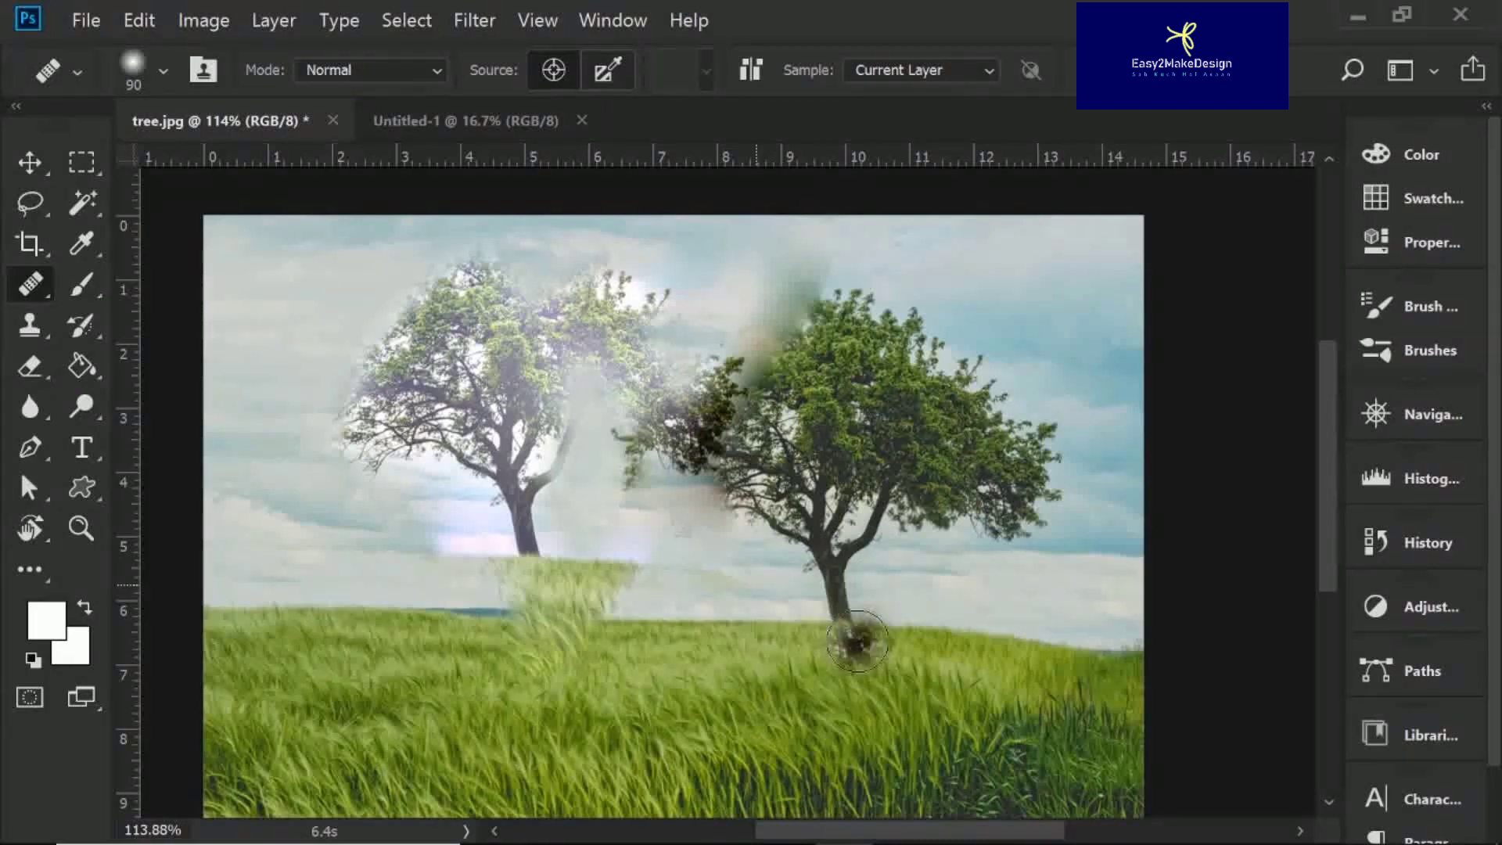